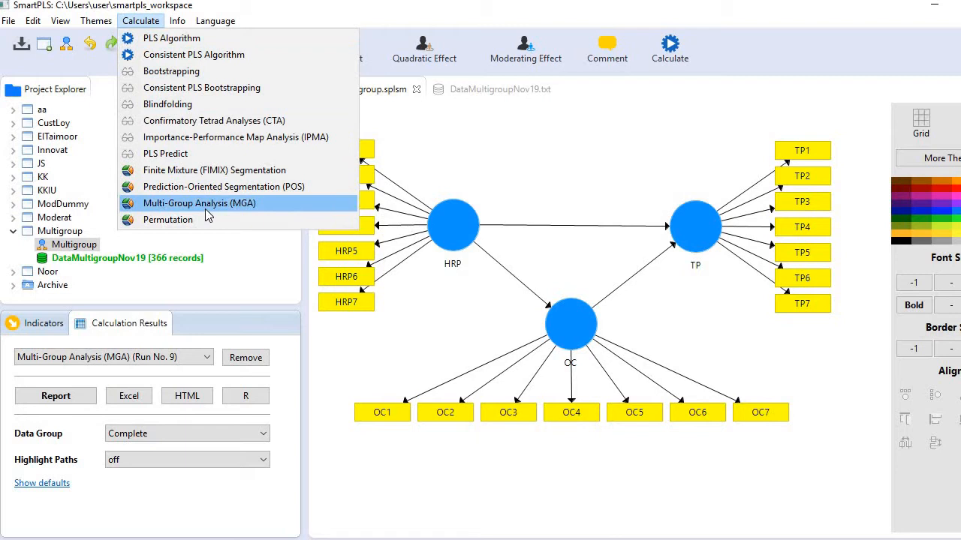
Open the Multi-Group Analysis (MGA) setup to check the selectable data groups, and close it without calculating
left_click(208, 210)
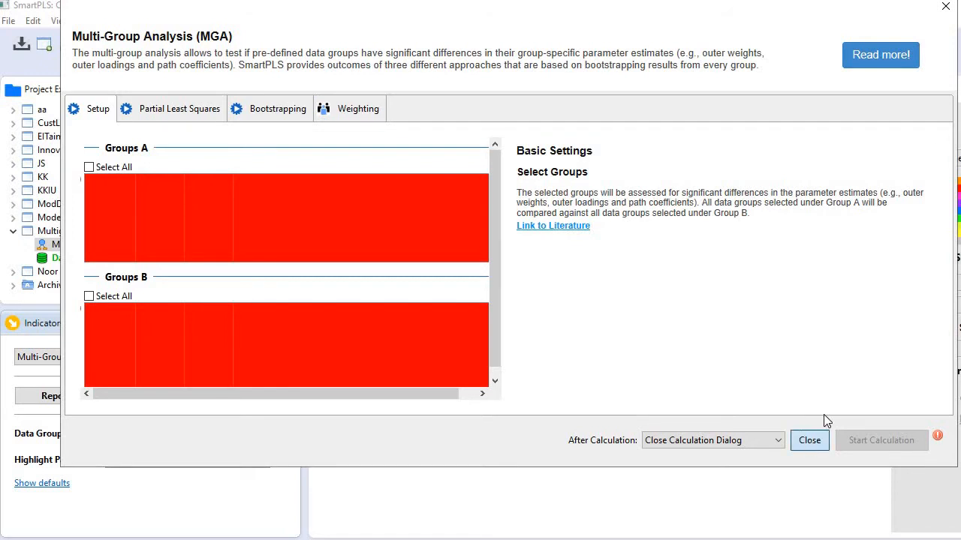
left_click(820, 439)
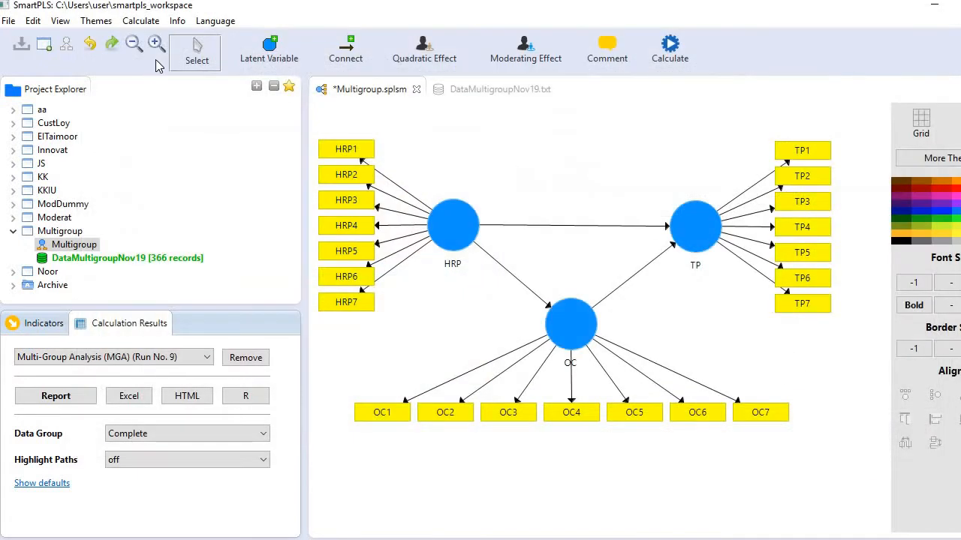
Open the DataMultigroupNov19 data set of the Multigroup project and clear its data groups
left_click(120, 263)
double_click(120, 263)
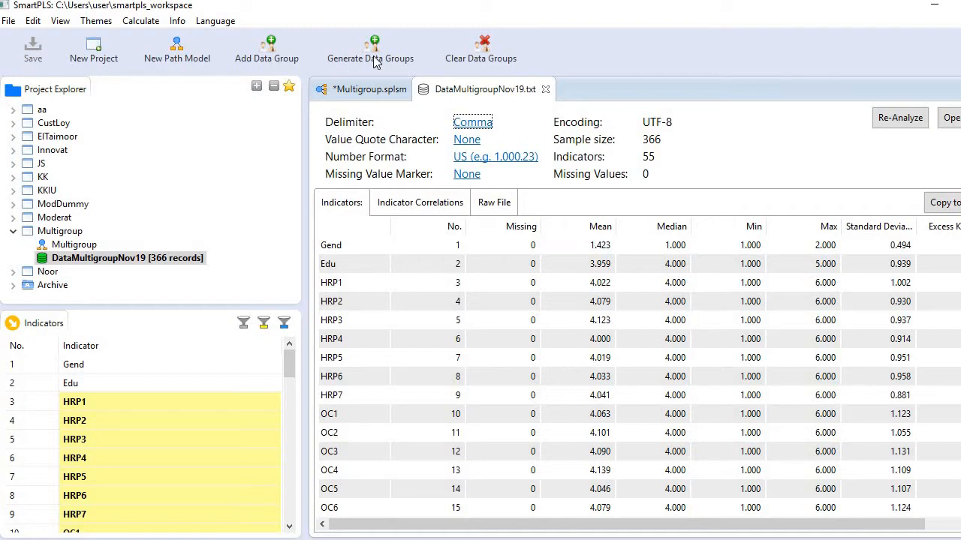
left_click(499, 63)
Generate data groups with the name prefix Gender, using Gend (2 unique values) as the first group column
left_click(385, 60)
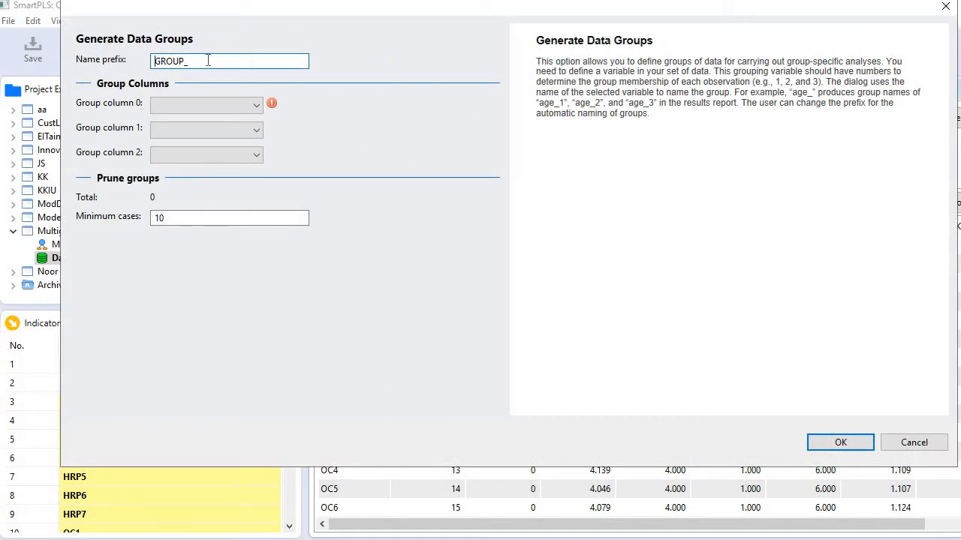
left_click_drag(208, 61, 78, 68)
type("Gender")
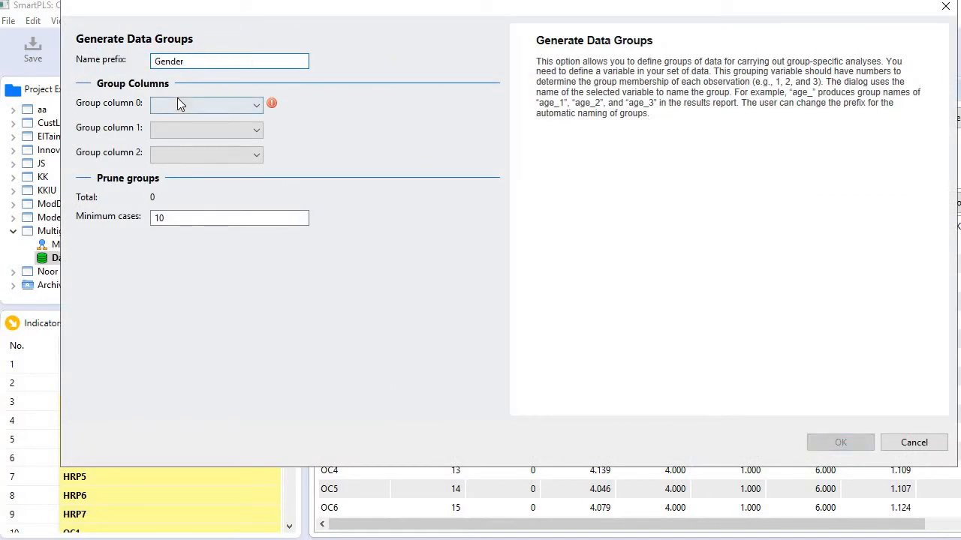
left_click(194, 107)
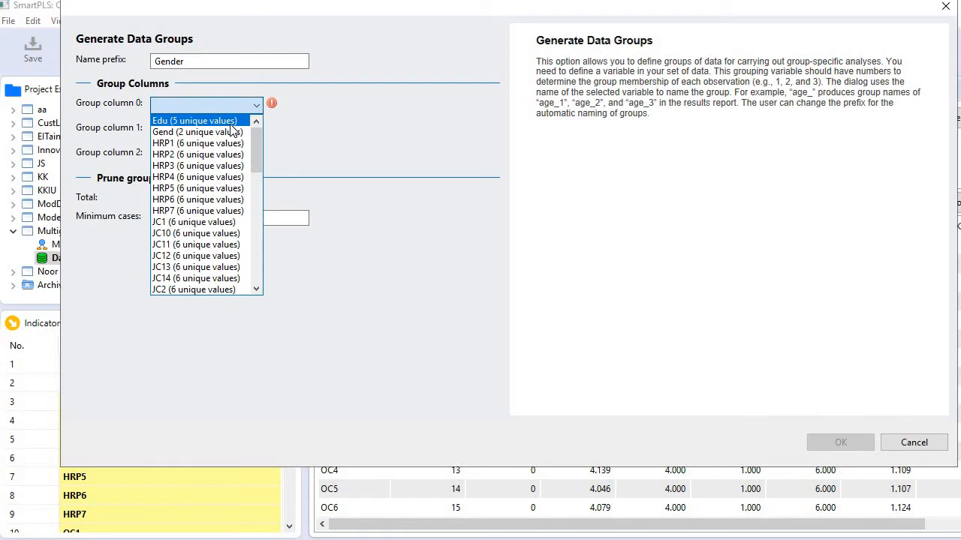
left_click_drag(256, 147, 269, 130)
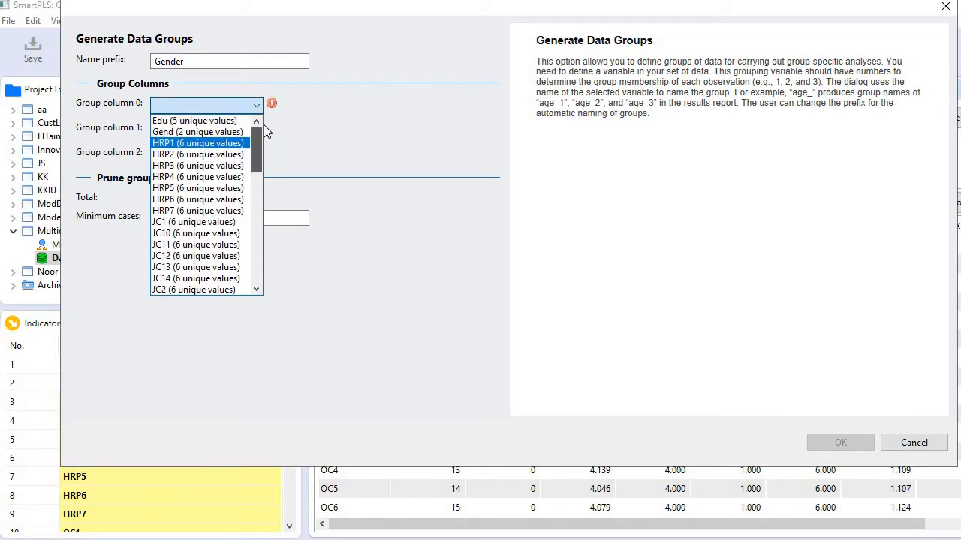
left_click(210, 135)
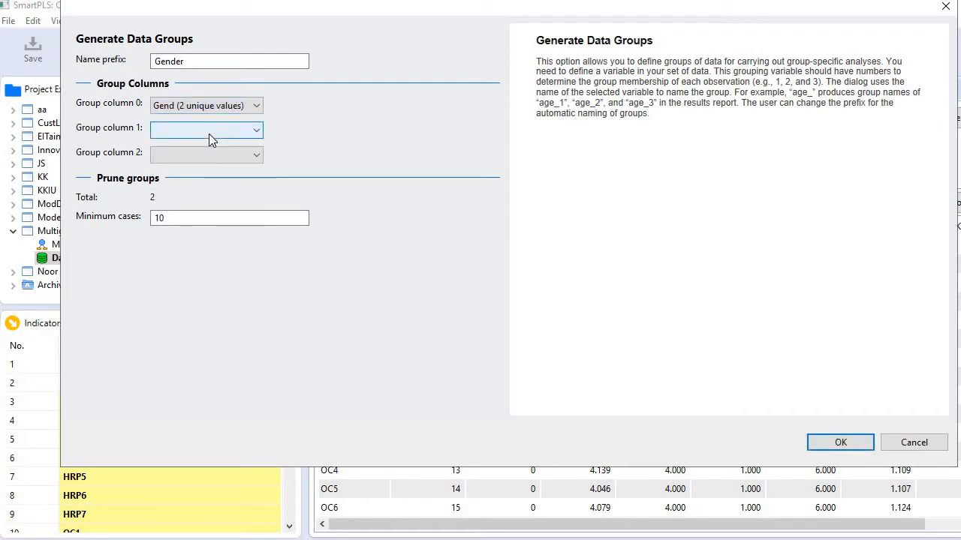
left_click(840, 441)
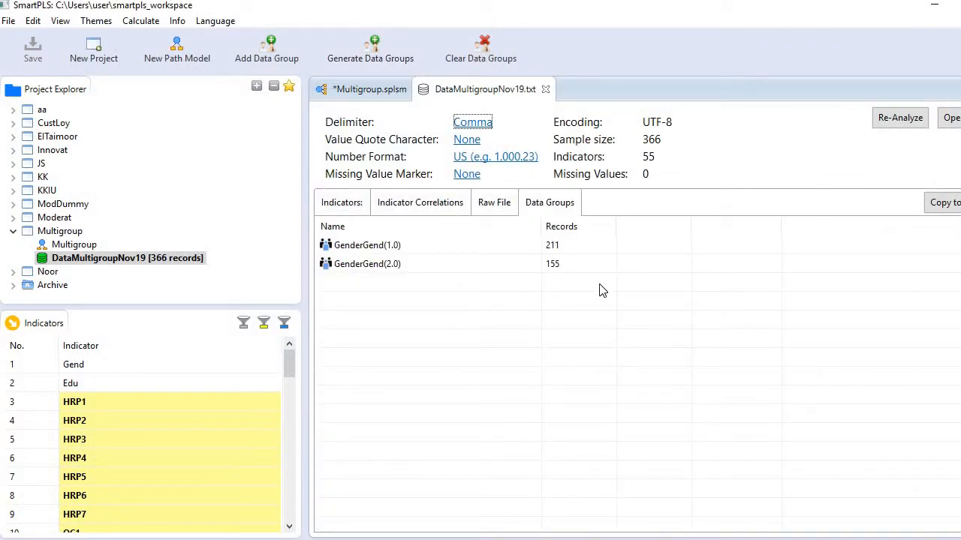
Rename the data group GenderGend(1.0) as Male
mouse_move(571, 252)
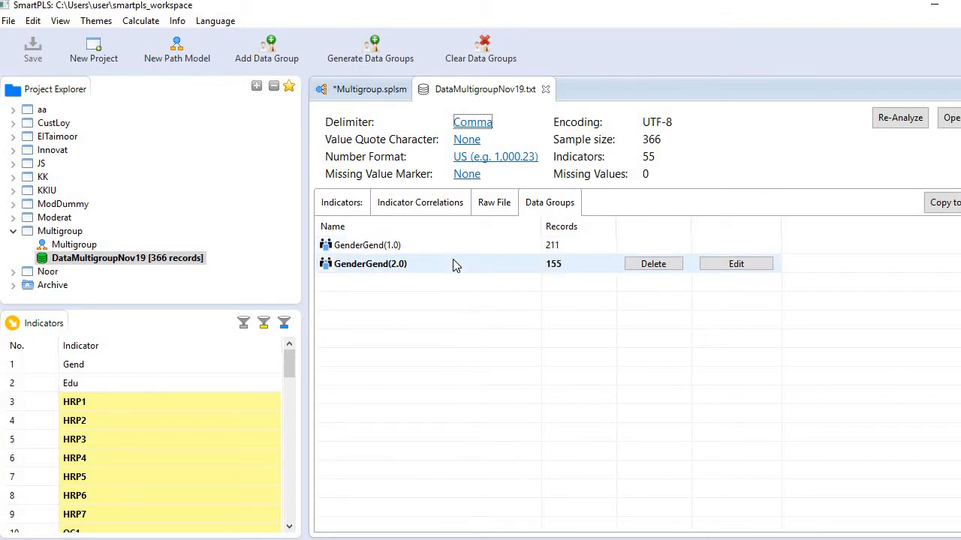
left_click(755, 252)
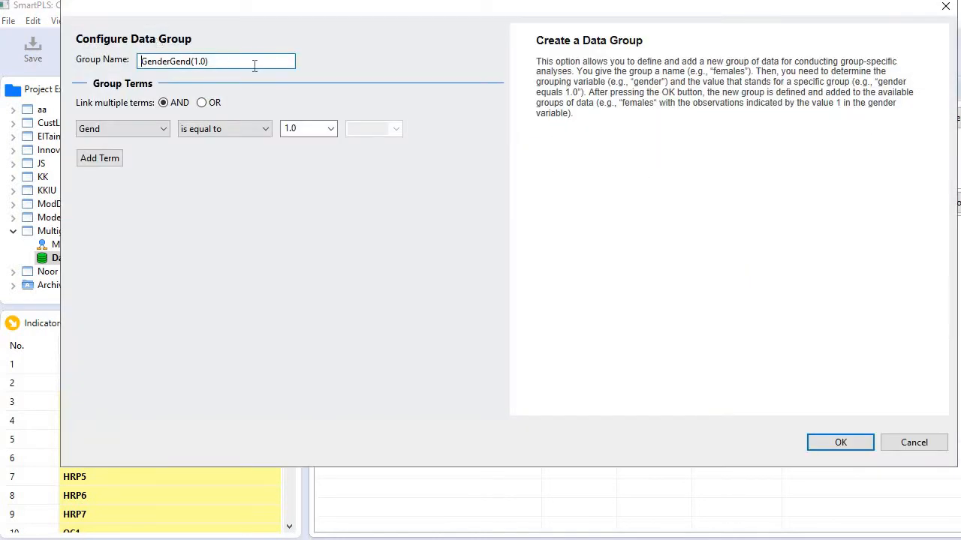
left_click_drag(254, 66, 123, 64)
type("Male")
left_click(818, 443)
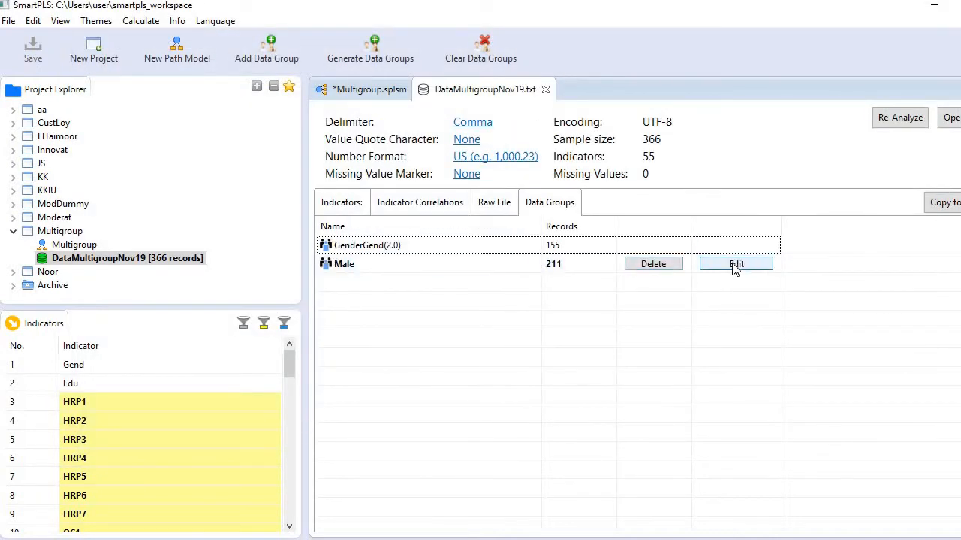
Rename the data group GenderGend(2.0) as Female
left_click(732, 247)
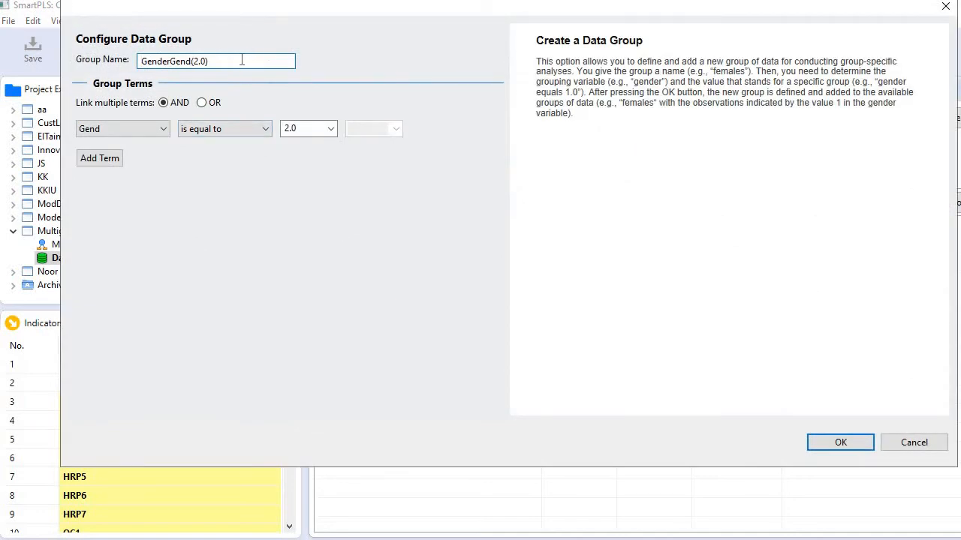
left_click_drag(241, 60, 105, 58)
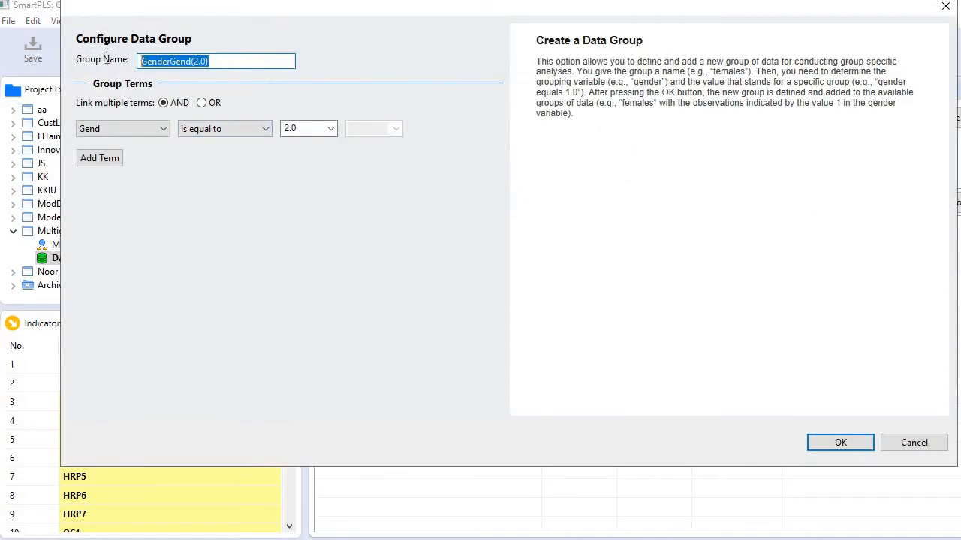
type("Female")
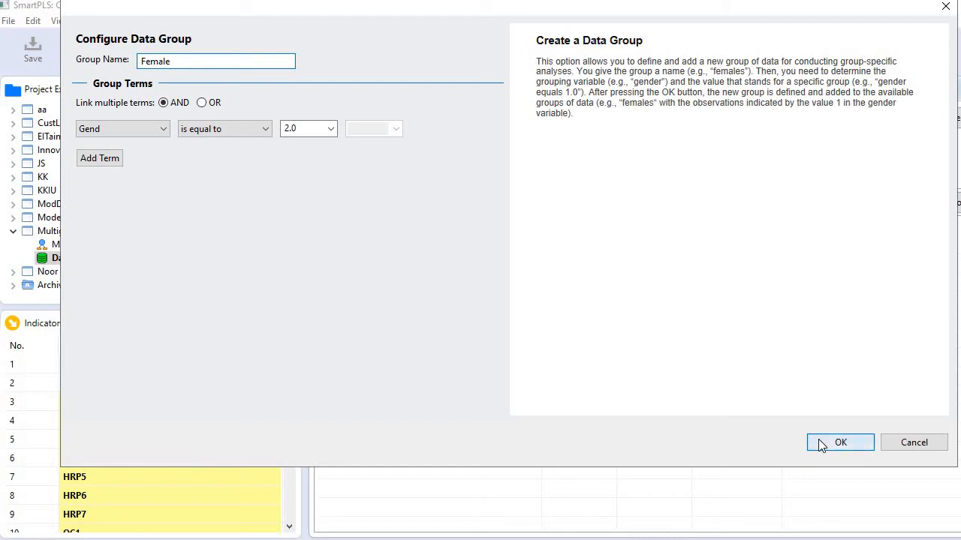
left_click(833, 443)
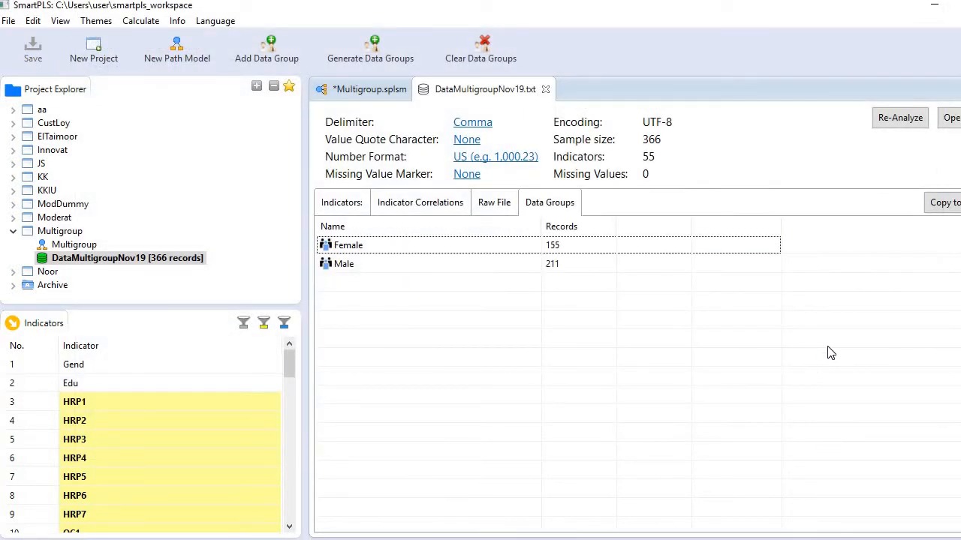
Run the Consistent PLS Algorithm on the Multigroup path model with the Female and Male data groups selected
left_click(84, 249)
double_click(84, 250)
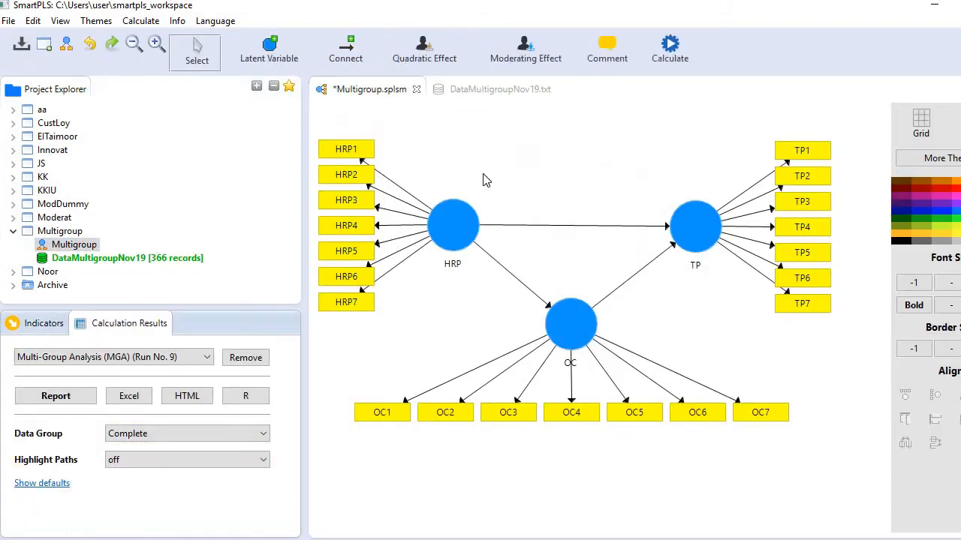
left_click(146, 28)
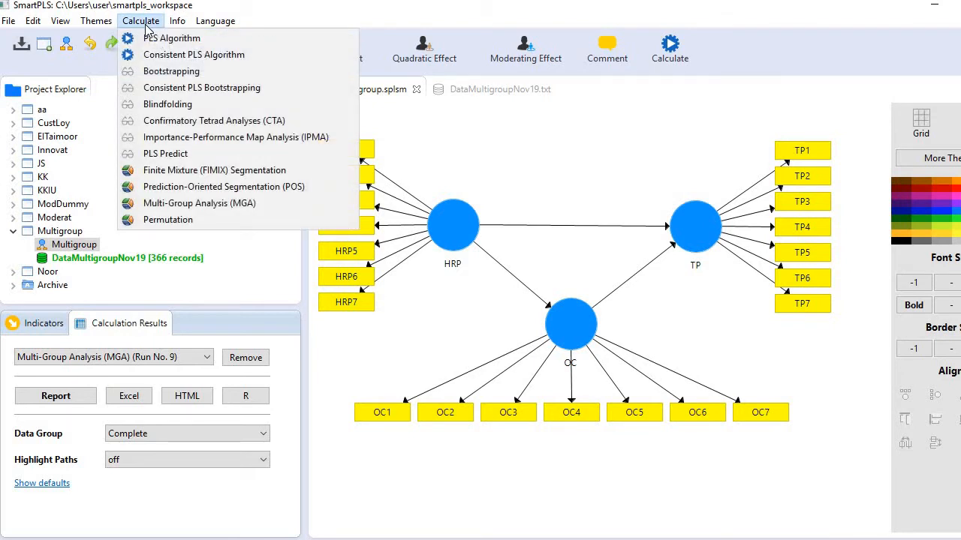
left_click(166, 57)
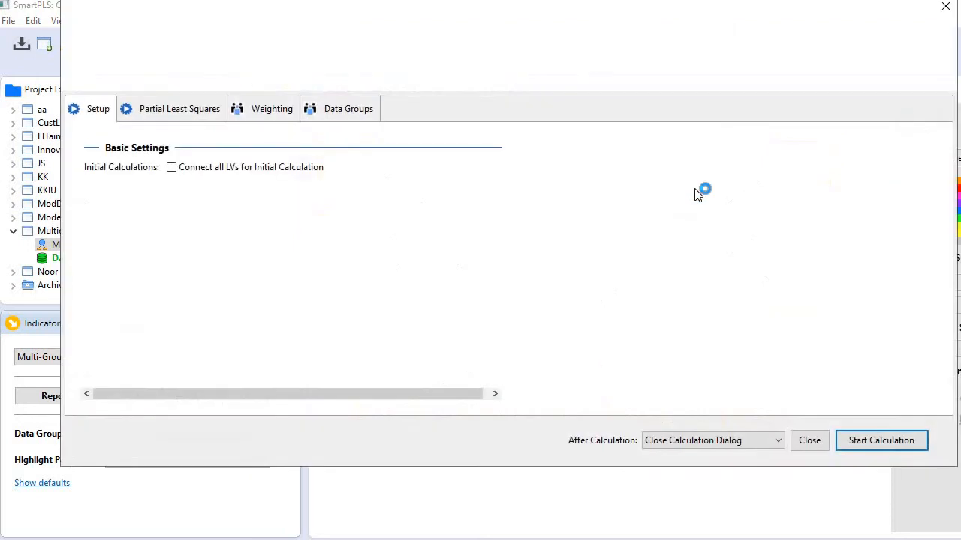
left_click(355, 114)
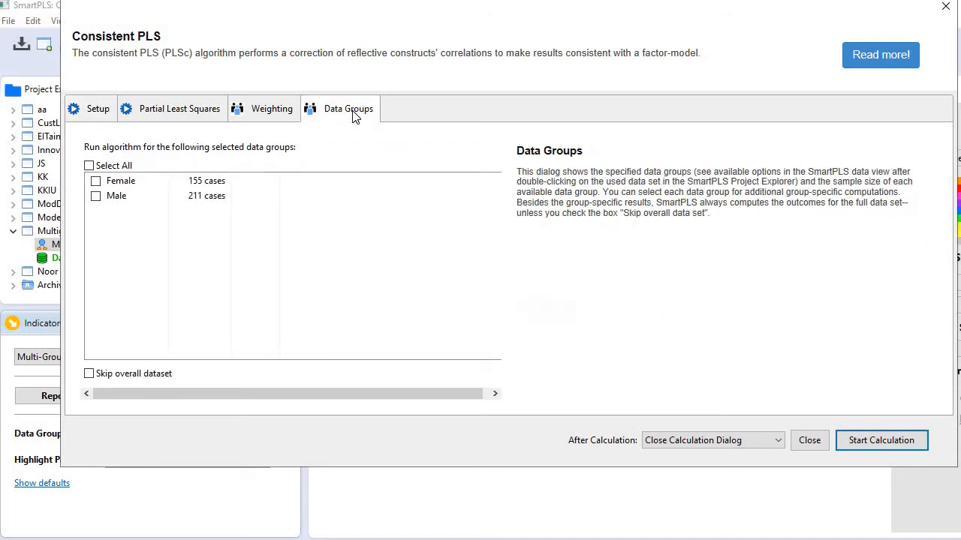
left_click(95, 181)
left_click(95, 196)
left_click(890, 441)
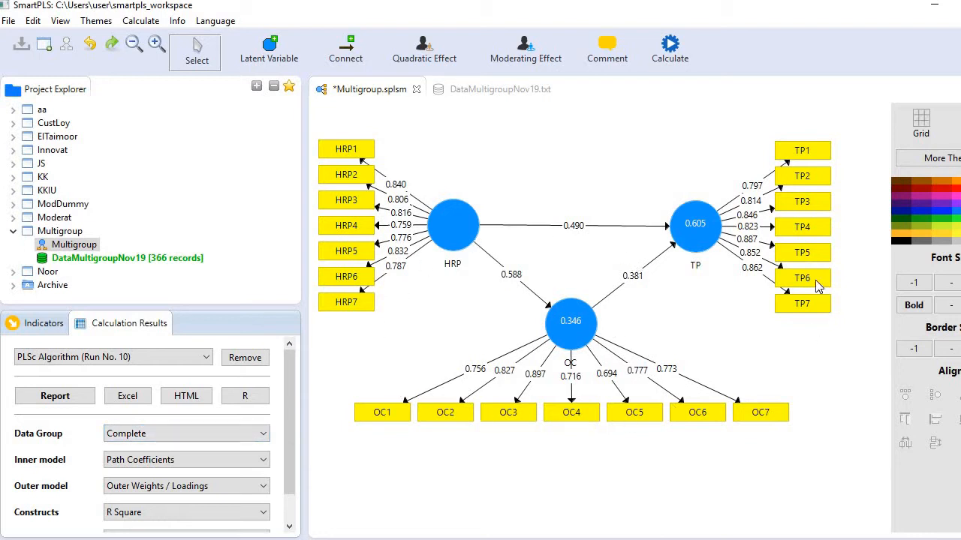
Show the calculated results on the path model for the Female data group and for the Male data group
left_click(235, 436)
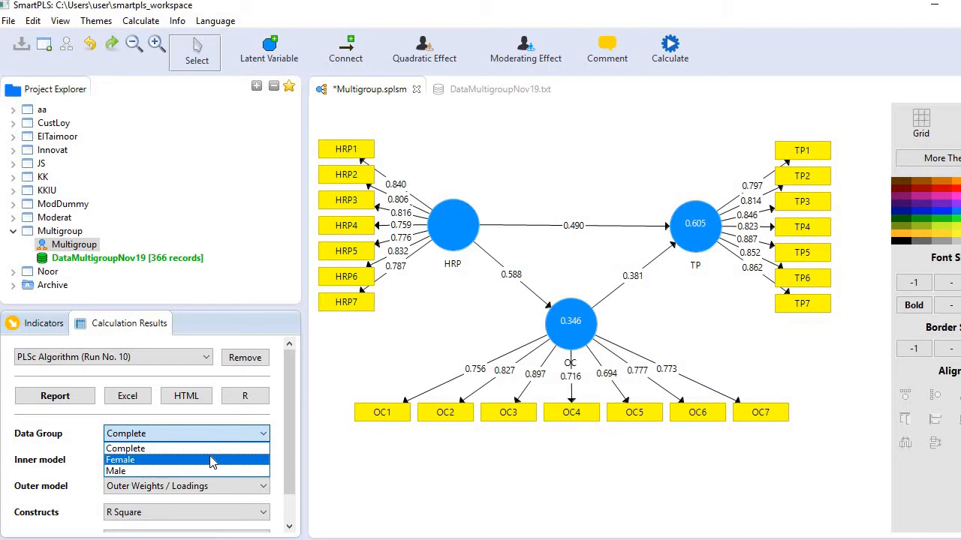
left_click(212, 462)
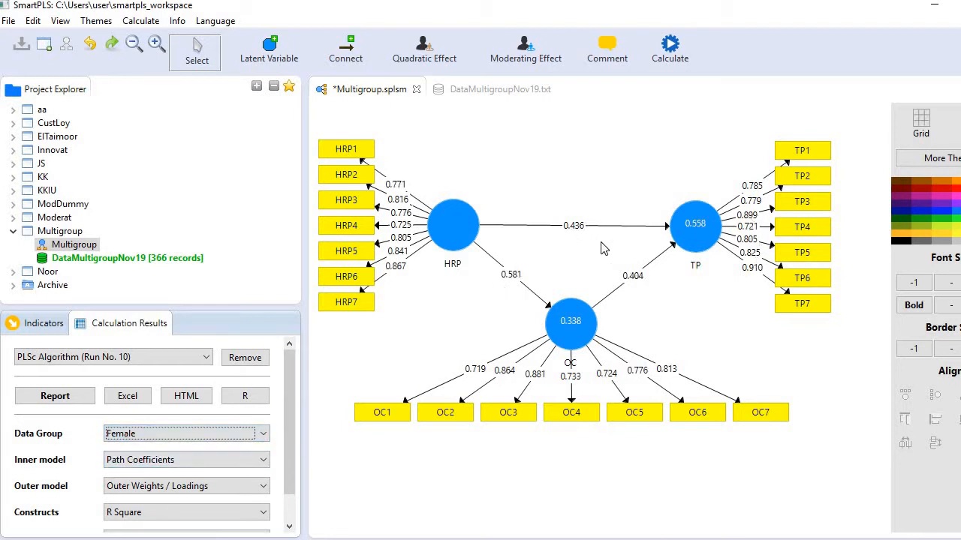
left_click(218, 434)
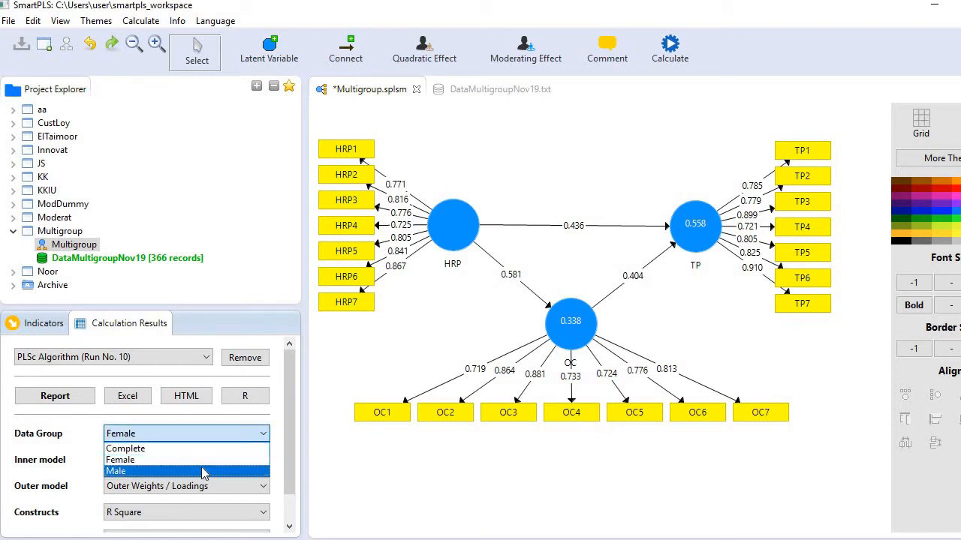
left_click(204, 471)
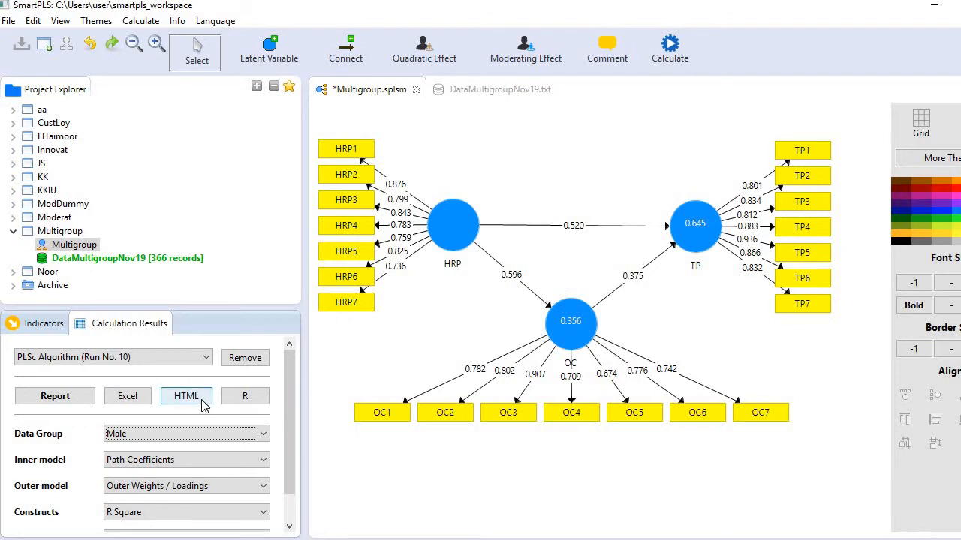
Open the PLSc Algorithm report and view the path coefficients matrix for the Male, Complete and Female data groups
left_click(41, 402)
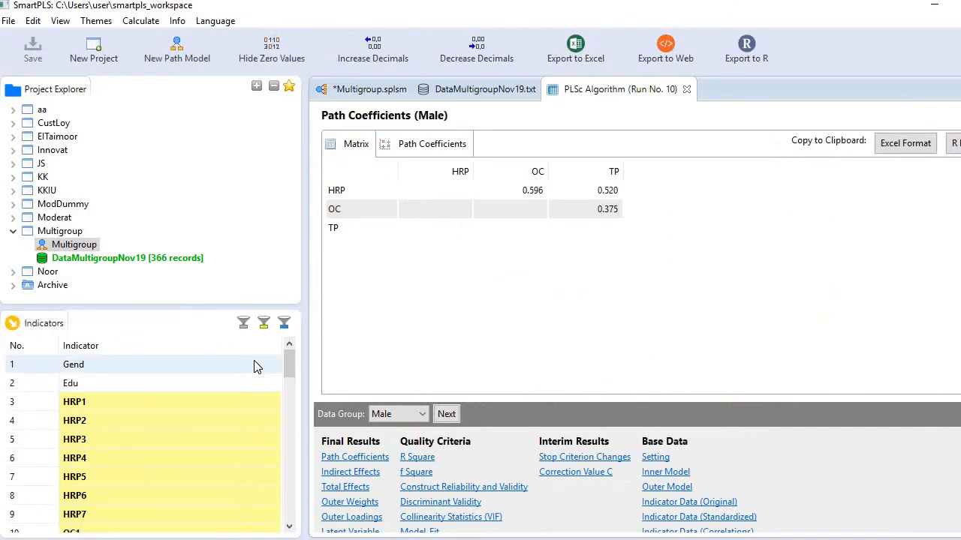
left_click(364, 460)
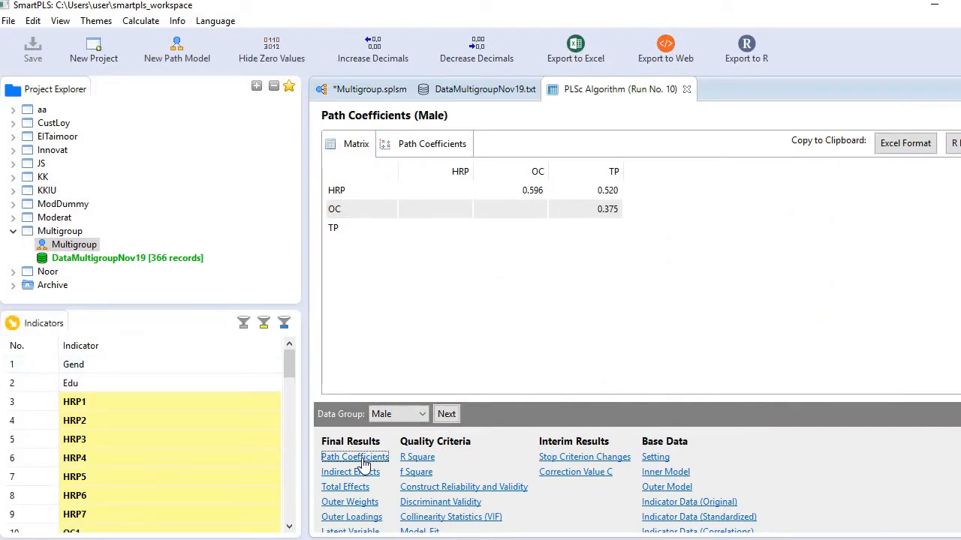
left_click(418, 416)
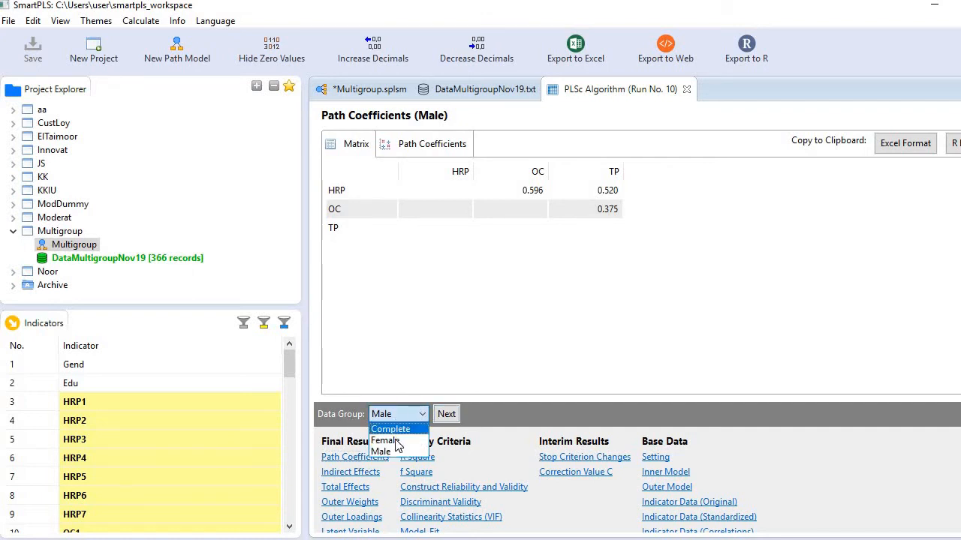
left_click(456, 418)
left_click(444, 419)
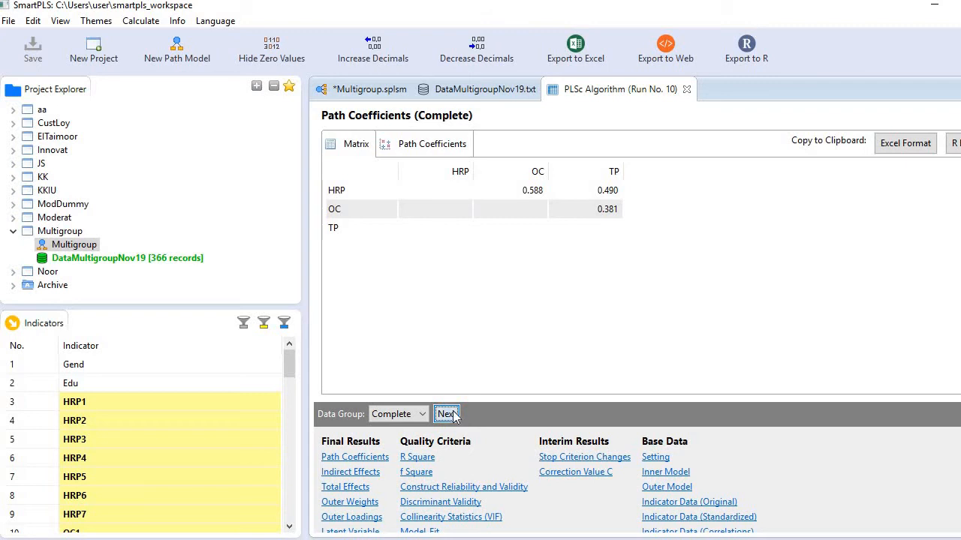
left_click(448, 417)
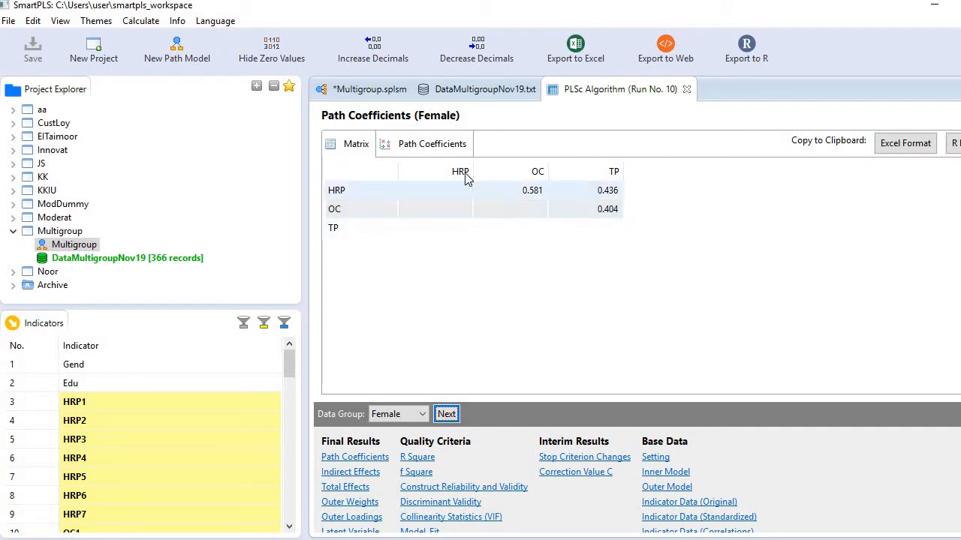
Display the path coefficients as a bar chart and cycle through the data groups, ending on Male
left_click(450, 152)
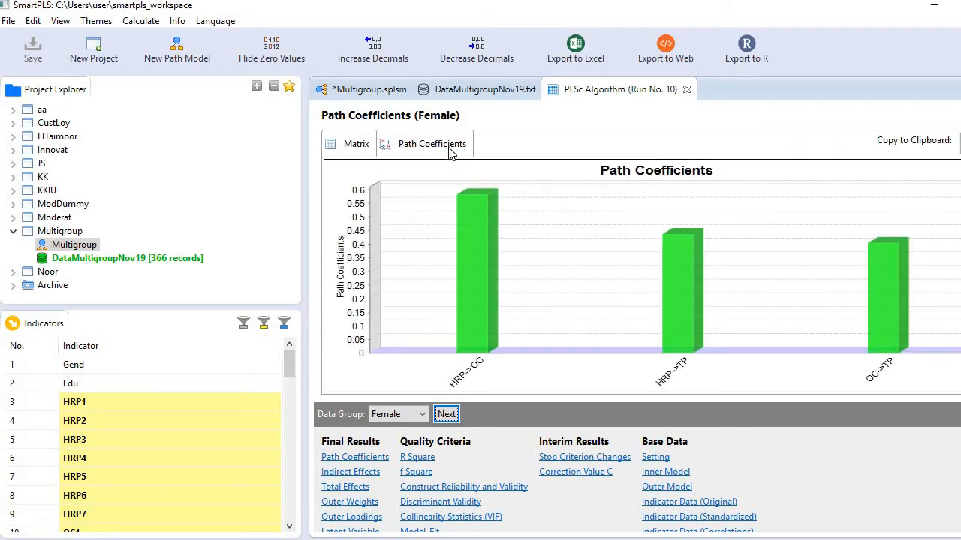
left_click(448, 417)
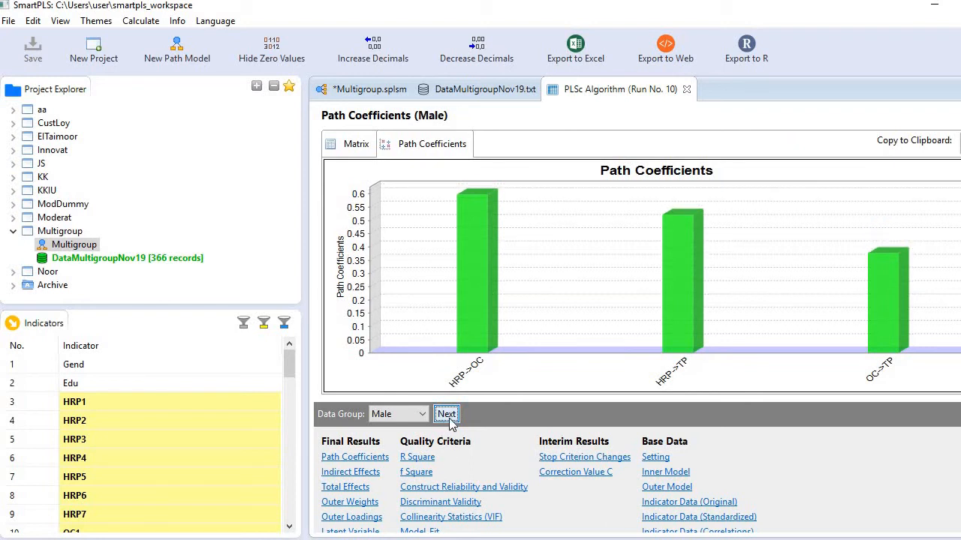
left_click(448, 417)
left_click(448, 417)
left_click(448, 417)
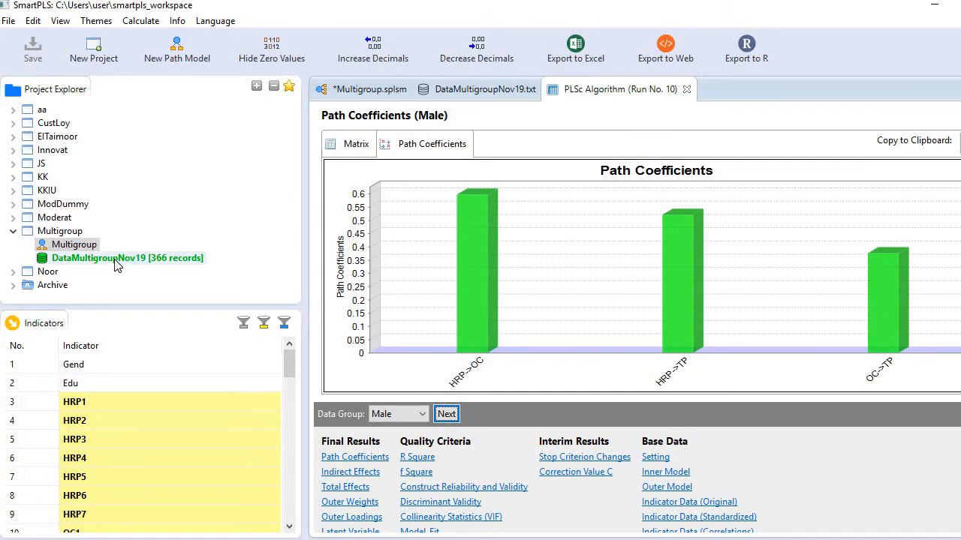
left_click(373, 89)
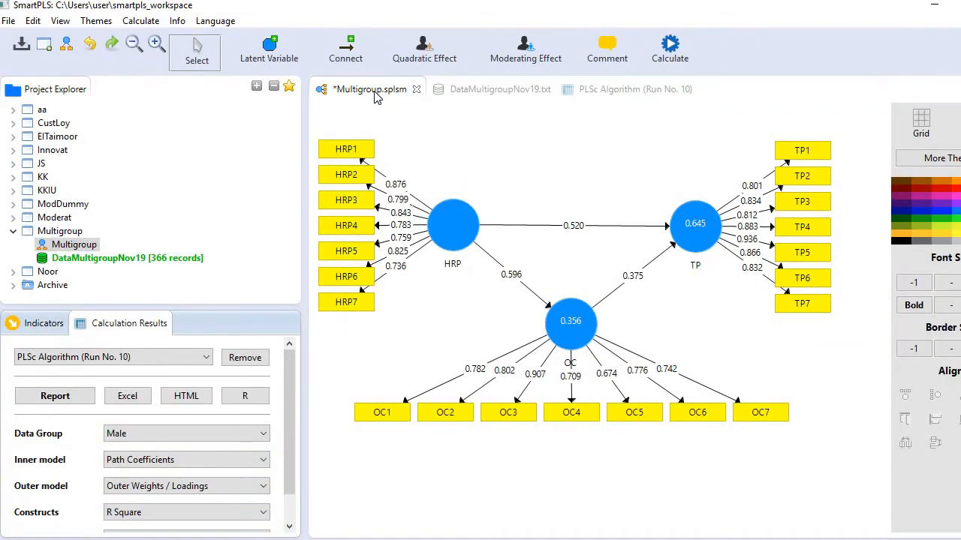
left_click(75, 401)
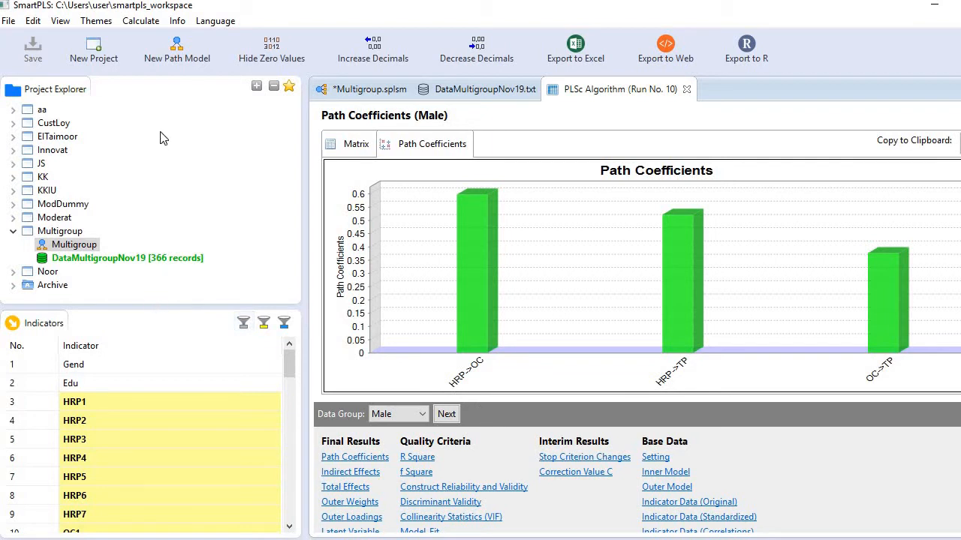
left_click(148, 25)
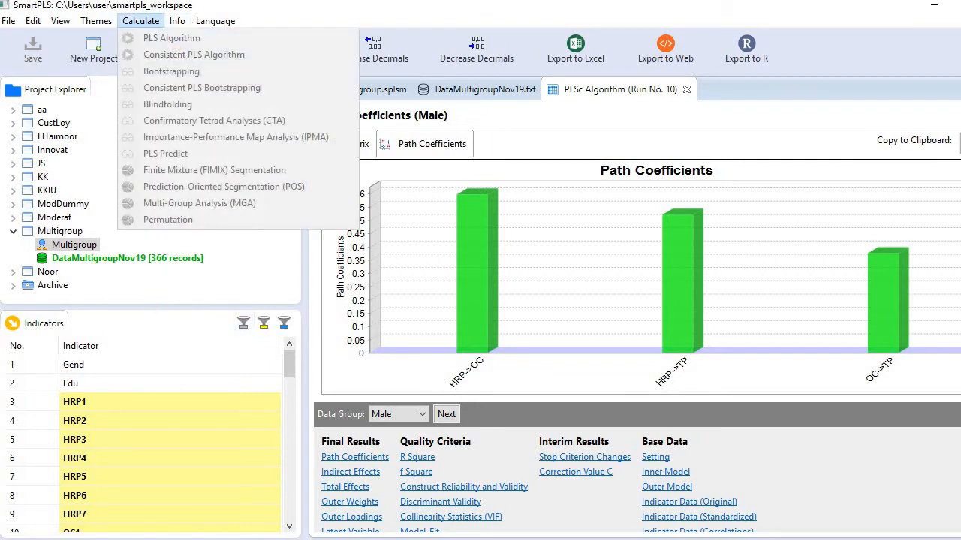
left_click(366, 93)
Run a Multi-Group Analysis (MGA) on the Multigroup path model with Female in Groups A and Male in Groups B
left_click(367, 93)
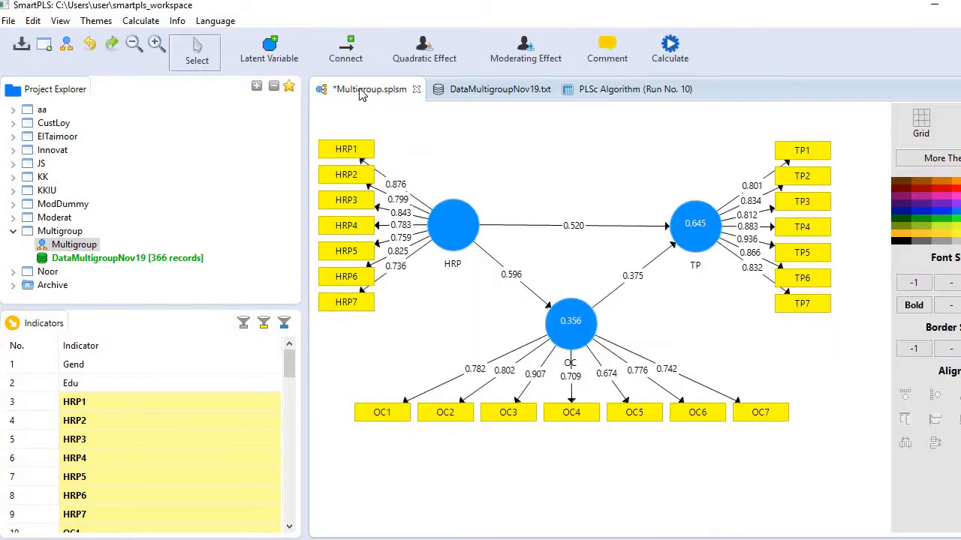
left_click(141, 21)
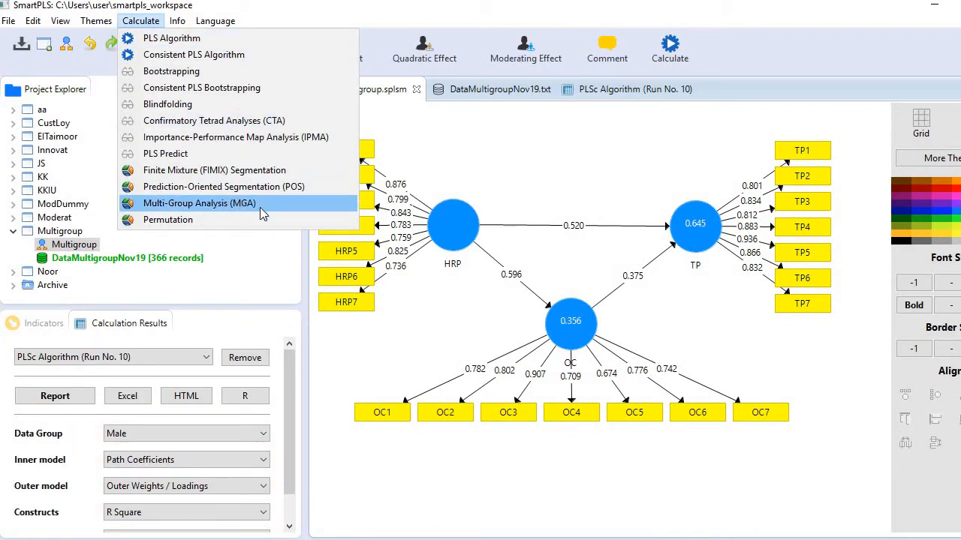
left_click(260, 208)
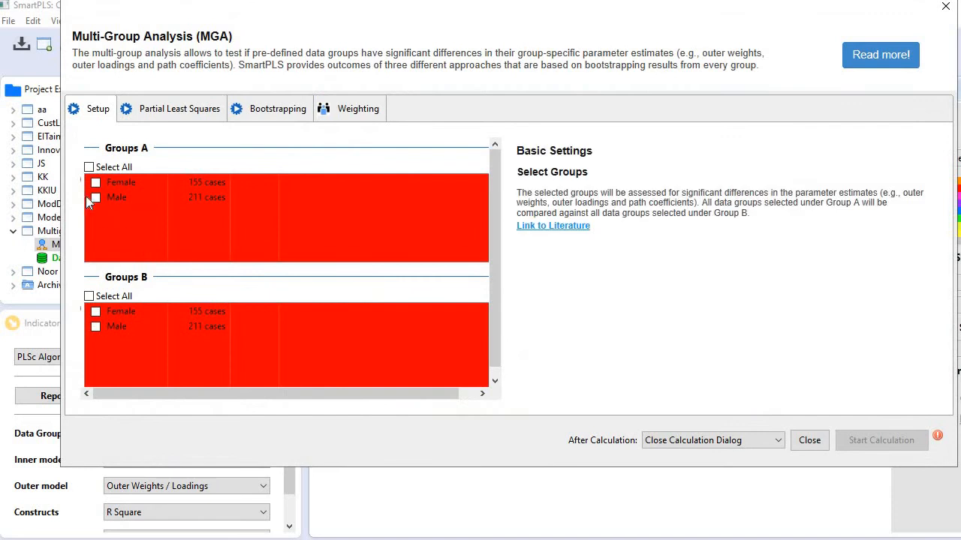
left_click(96, 184)
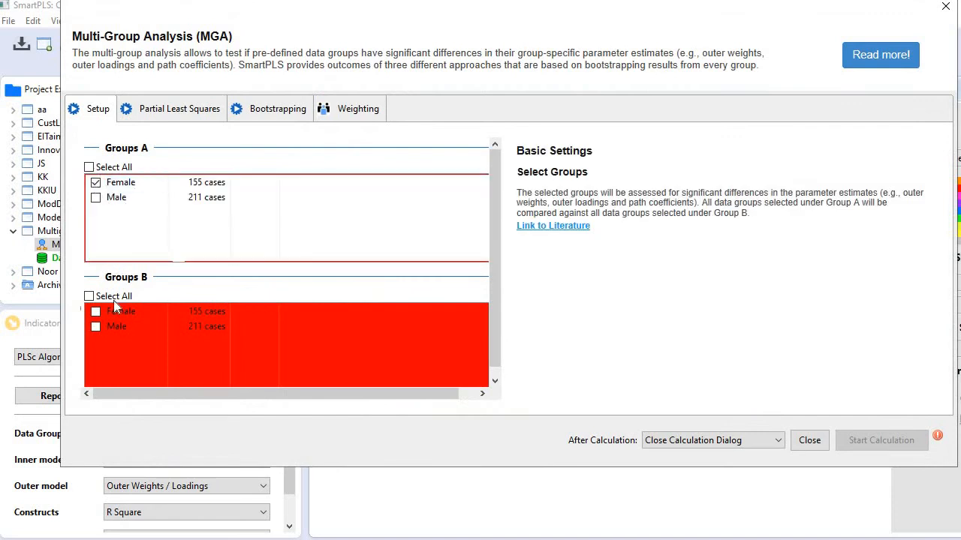
left_click(97, 327)
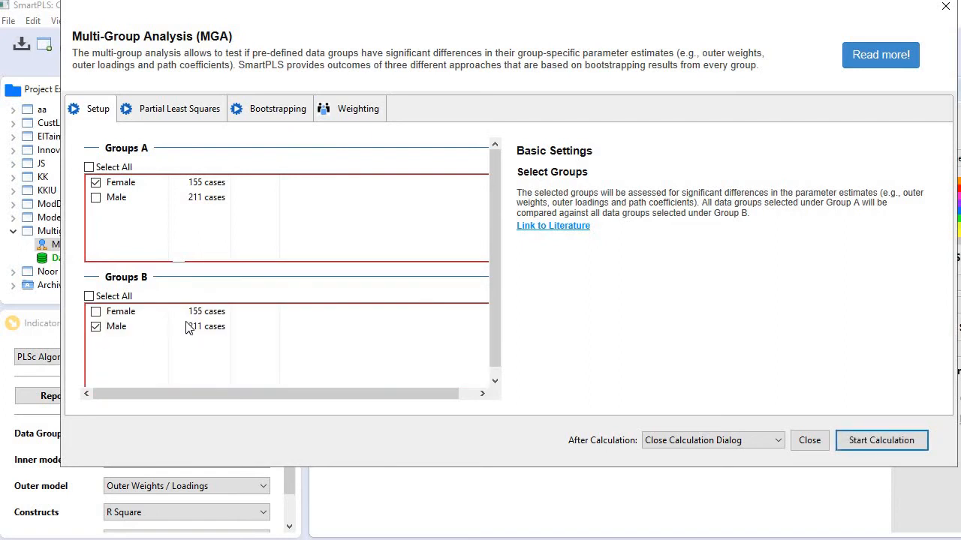
left_click(878, 442)
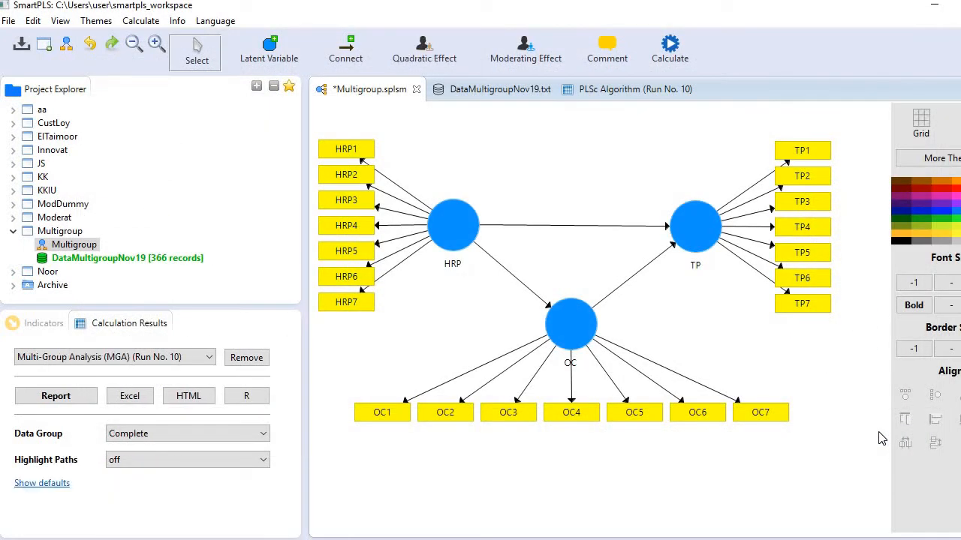
Open the MGA report and view the PLS-MGA path coefficient differences and p-values, widening the columns to show their full headings
left_click(39, 399)
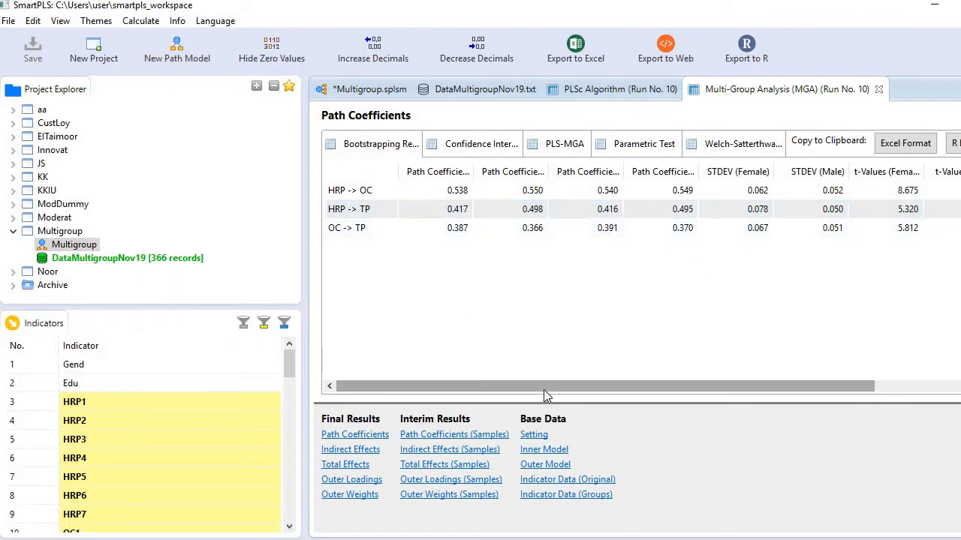
left_click_drag(545, 387, 533, 411)
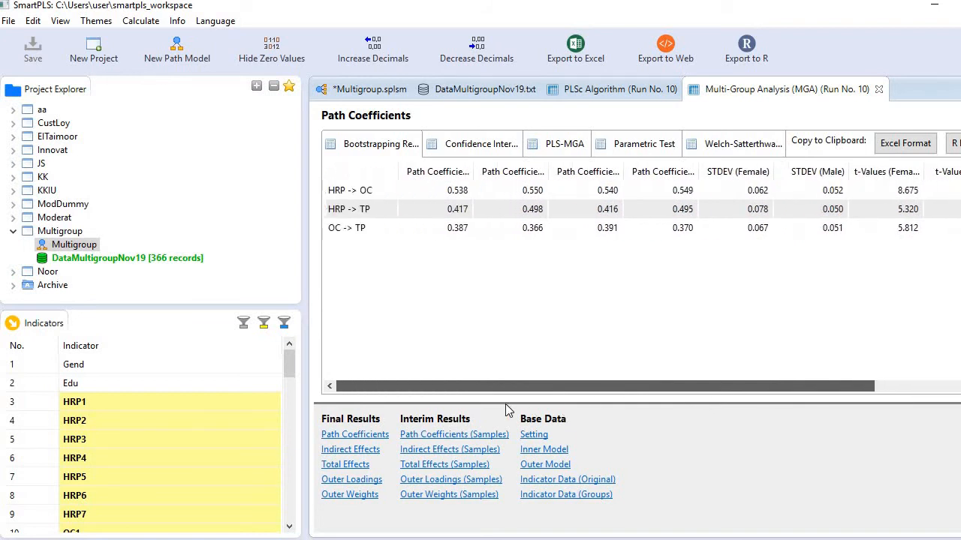
left_click(564, 147)
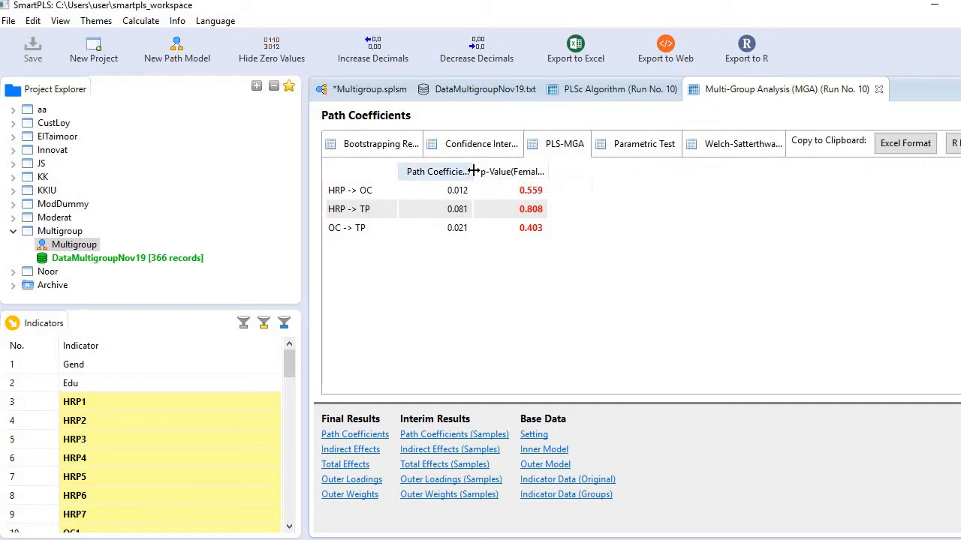
left_click_drag(474, 171, 518, 170)
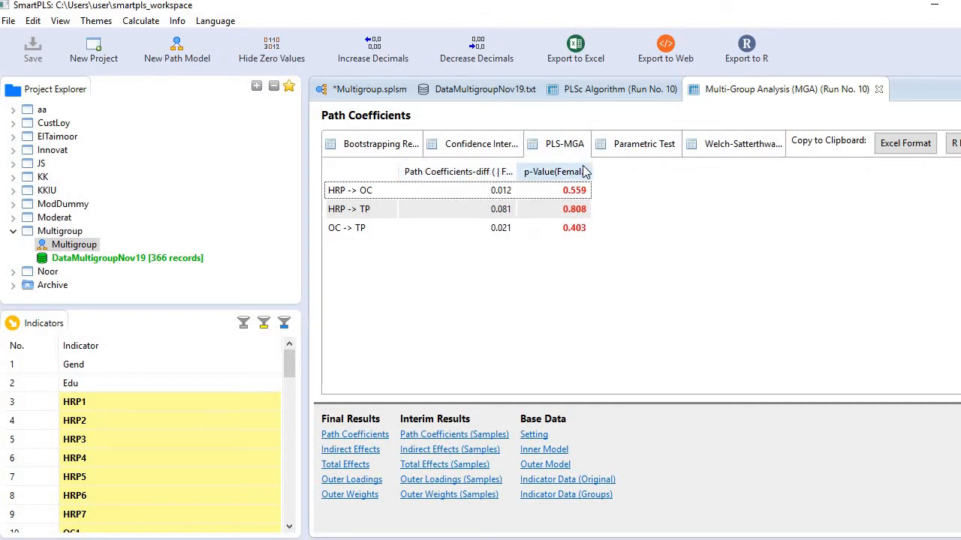
left_click_drag(590, 168, 681, 169)
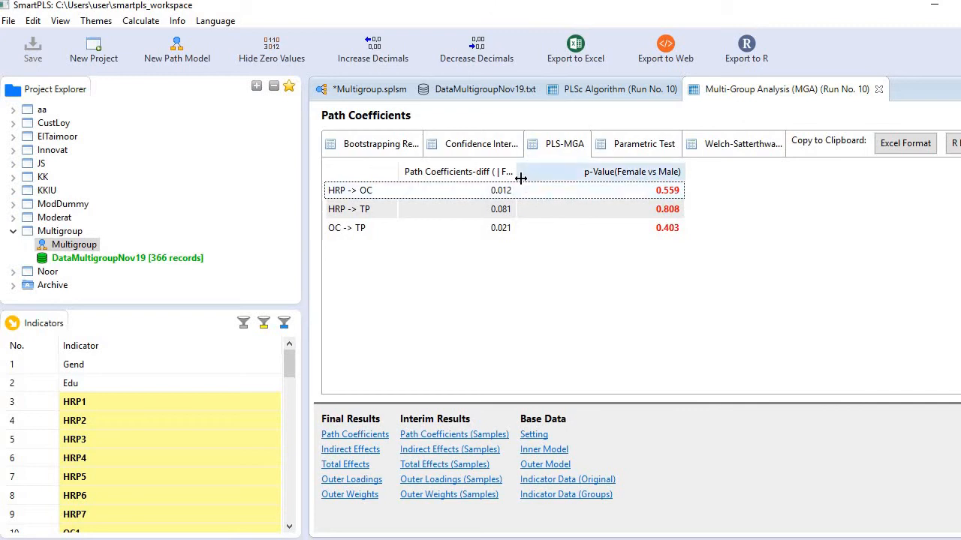
left_click_drag(533, 176, 577, 175)
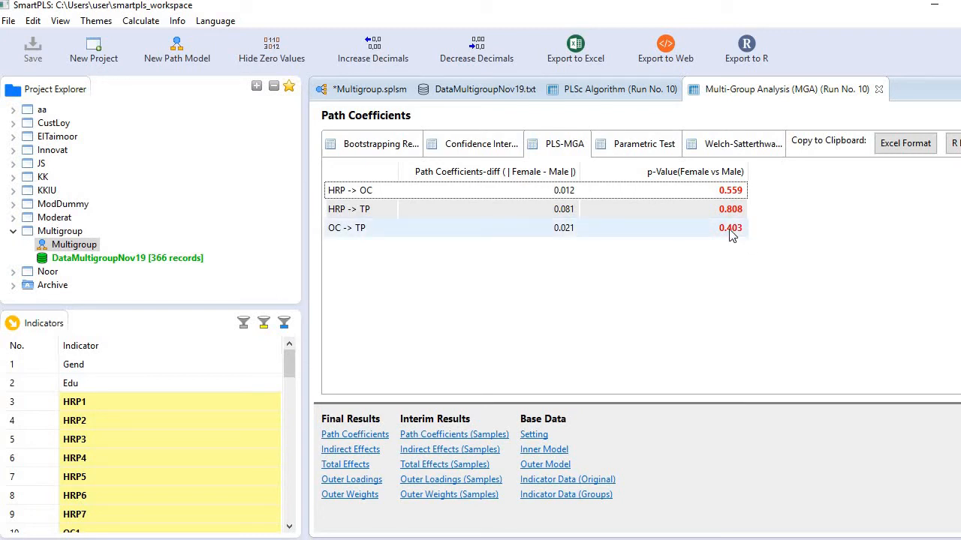
View the Parametric Test results with widened t-value, p-value and difference columns, and return to the bootstrapping results
left_click(644, 147)
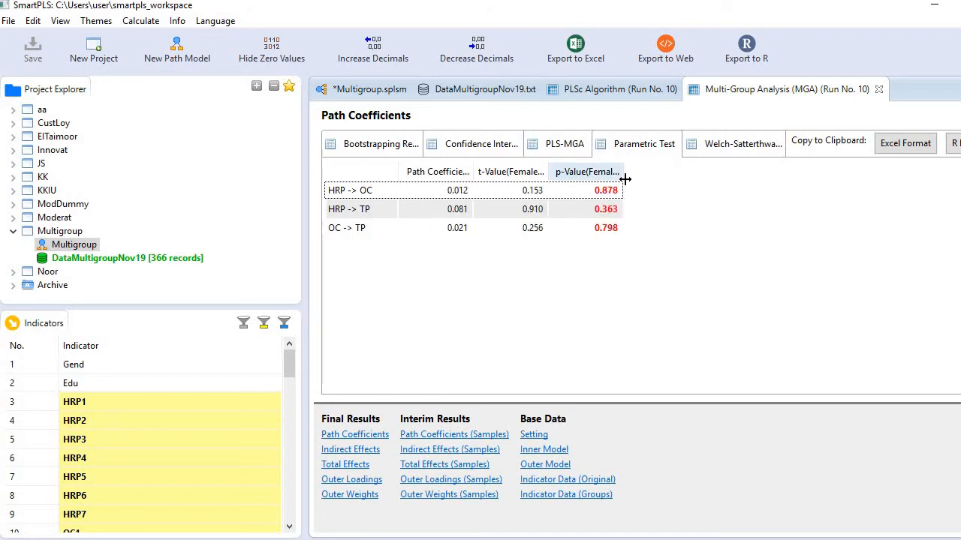
left_click_drag(625, 177, 642, 178)
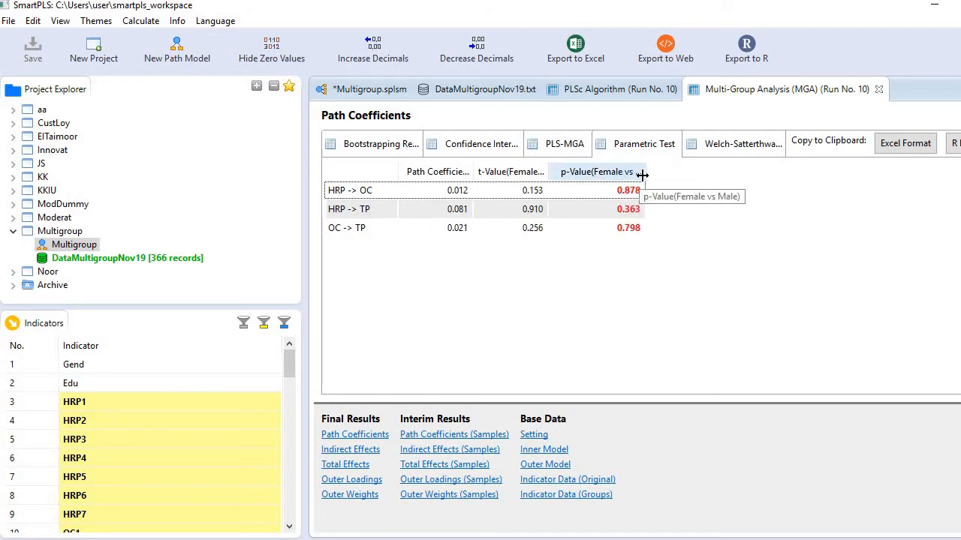
left_click_drag(549, 171, 611, 171)
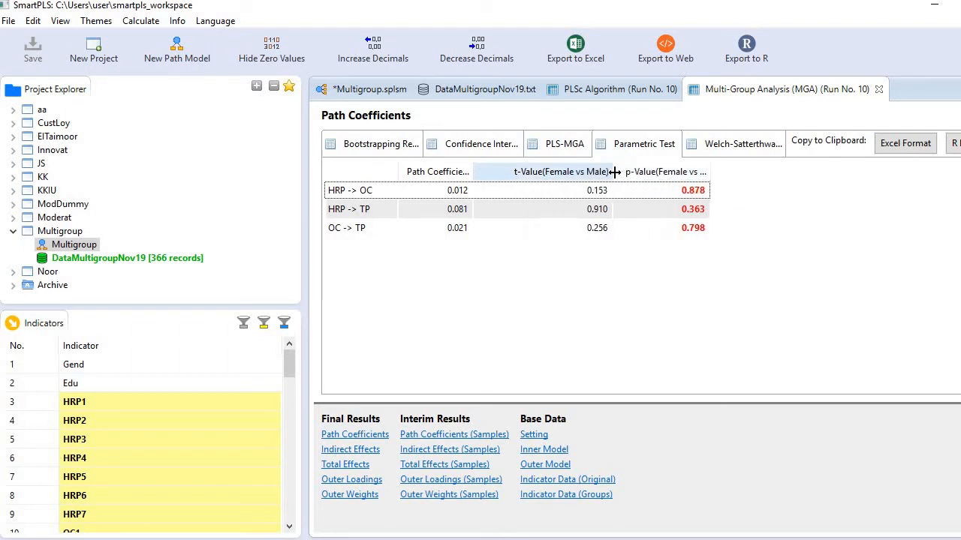
left_click_drag(477, 172, 521, 172)
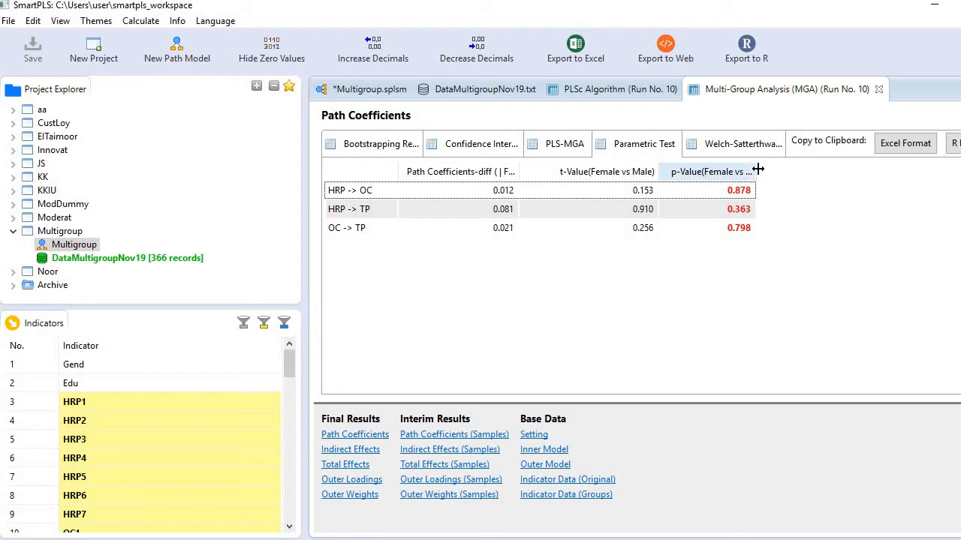
left_click_drag(756, 169, 800, 168)
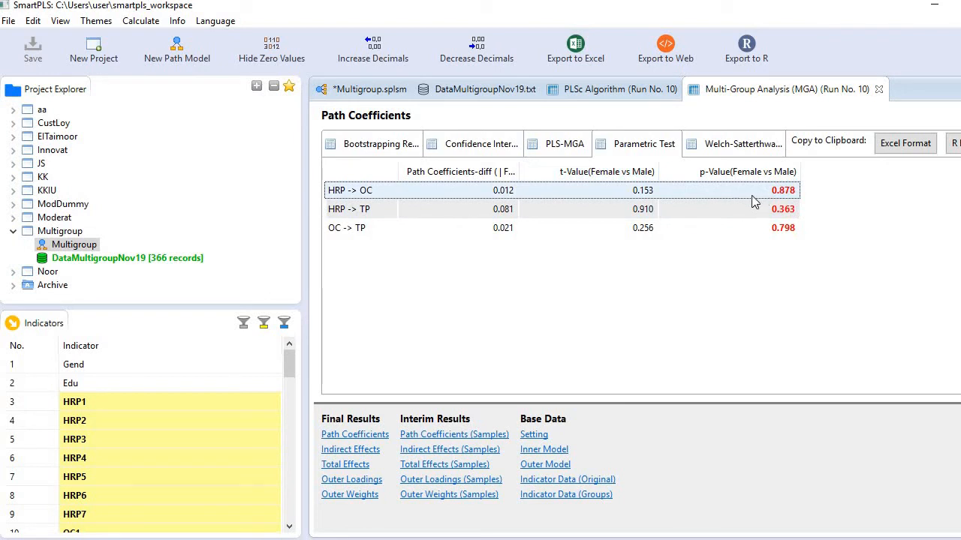
left_click(388, 149)
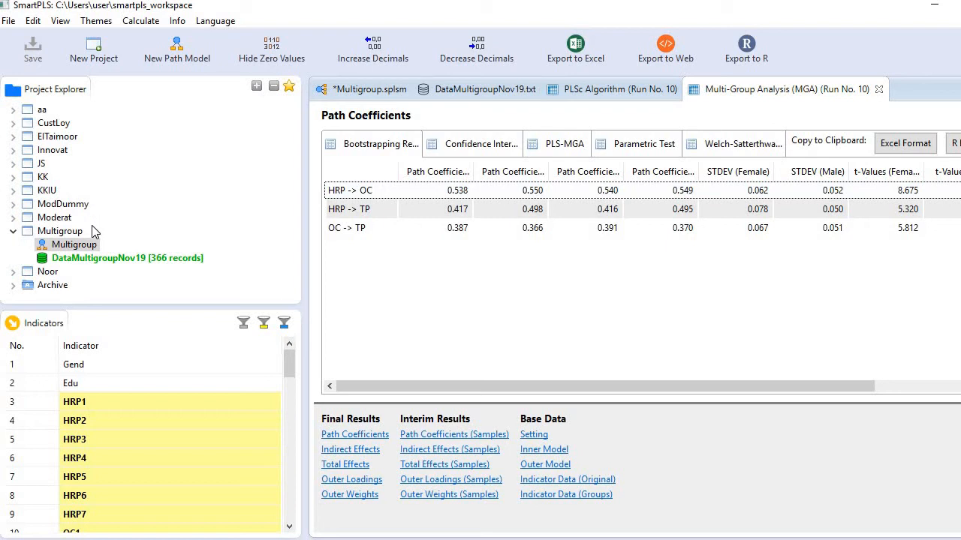
Run Consistent PLS Bootstrapping on the Multigroup path model with the Female and Male data groups selected
left_click(372, 96)
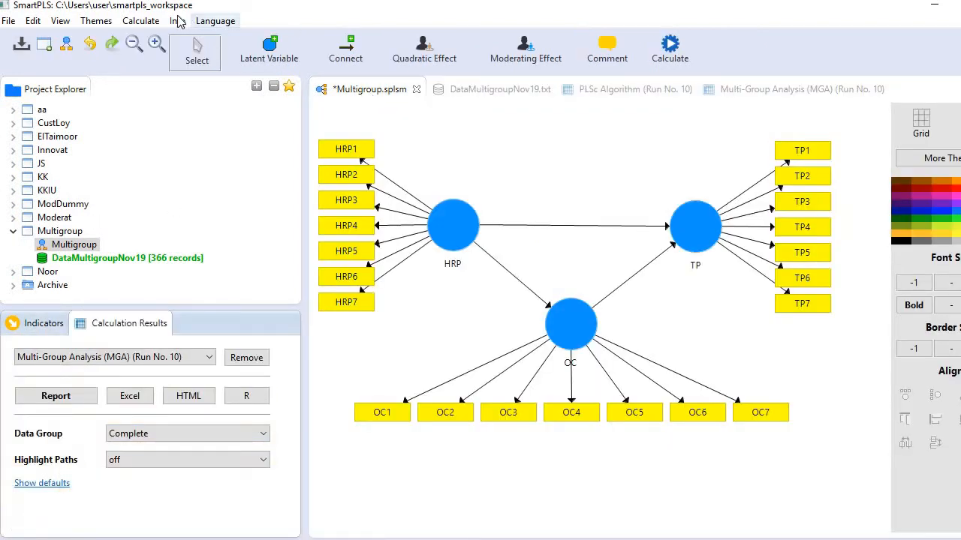
left_click(140, 20)
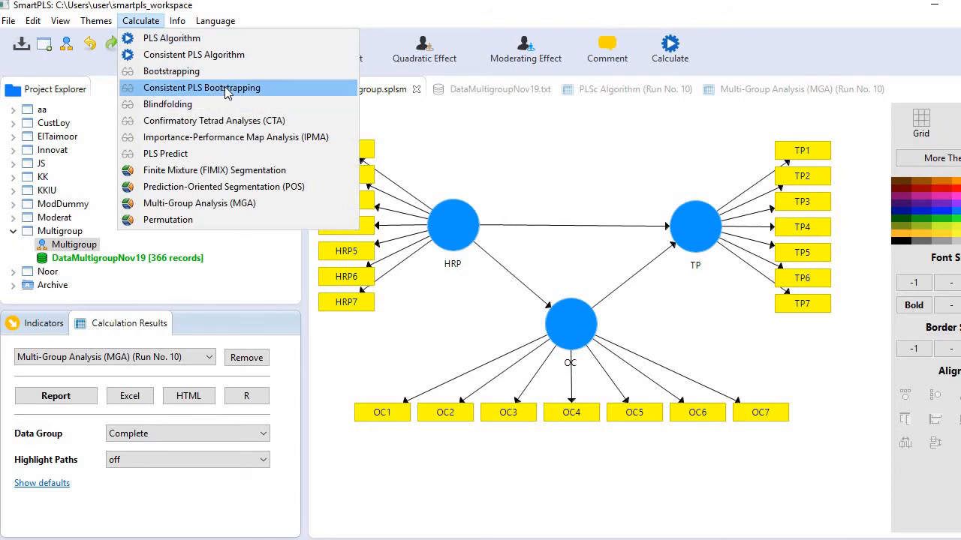
left_click(252, 92)
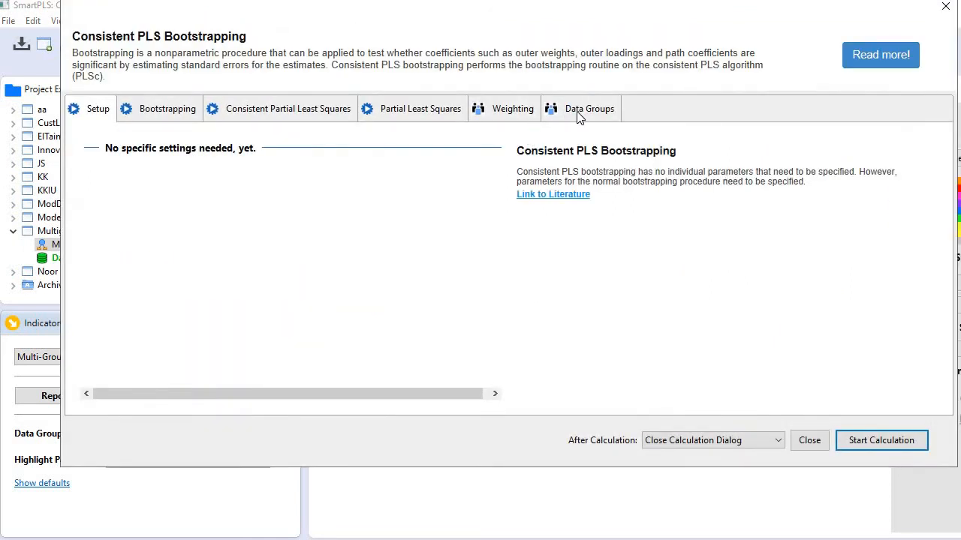
left_click(578, 114)
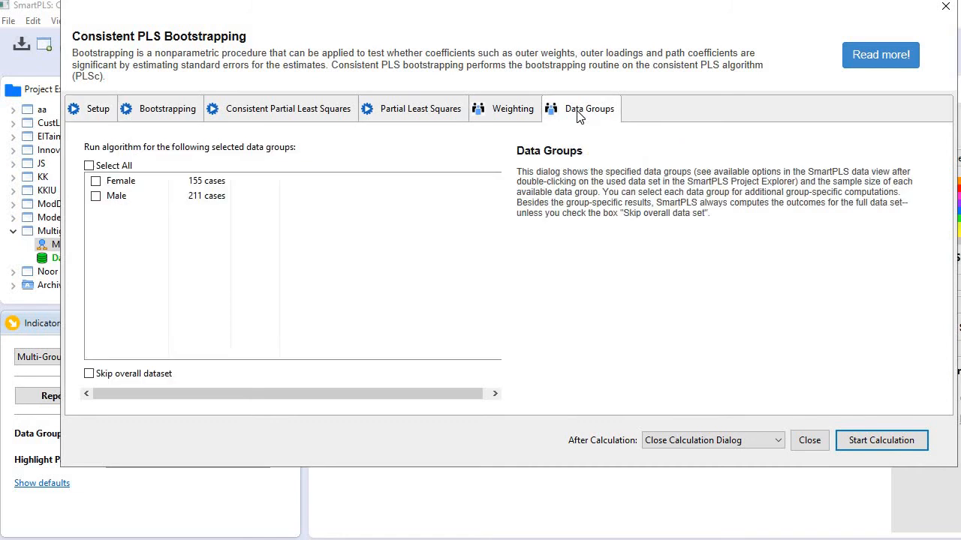
left_click(95, 181)
left_click(95, 196)
left_click(885, 442)
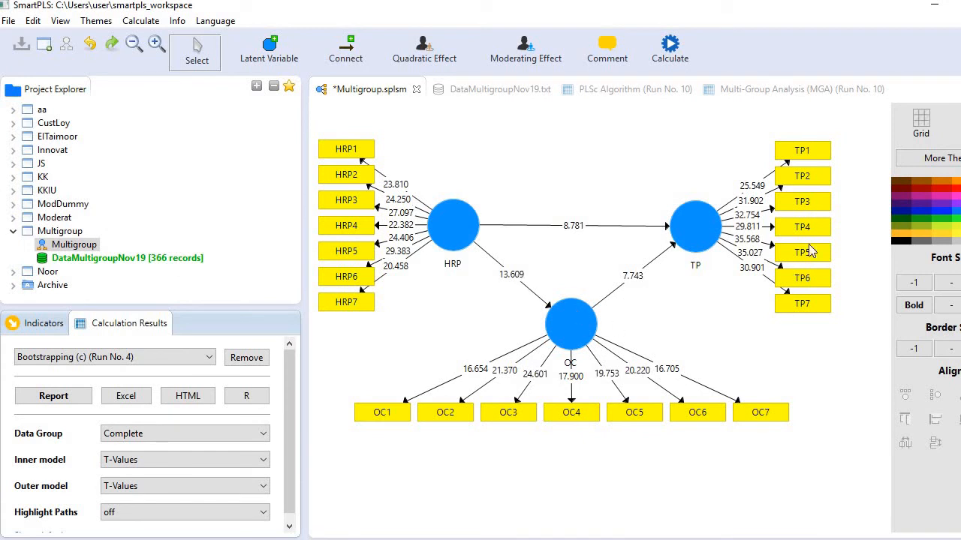
Show the bootstrapping t-values on the path model for the Female data group and for the Male data group
left_click(207, 441)
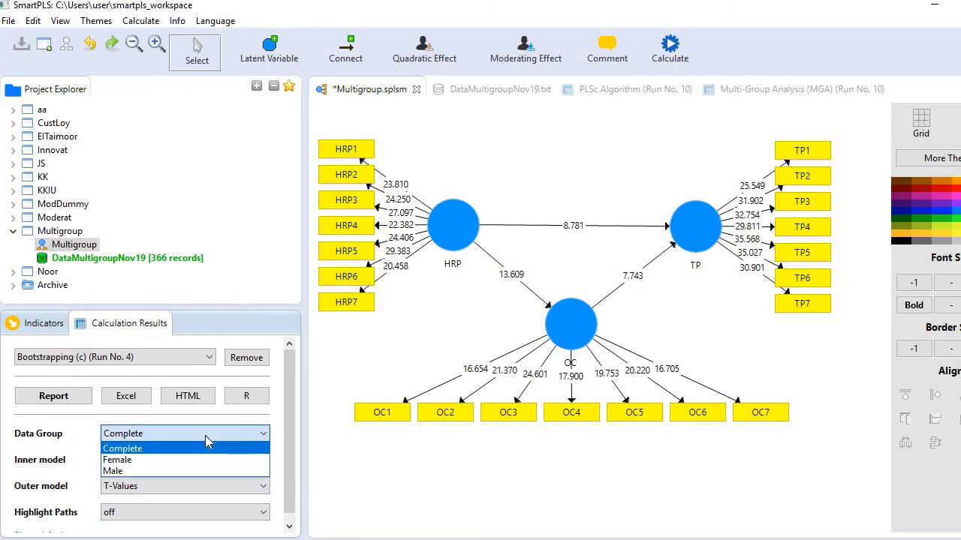
left_click(167, 460)
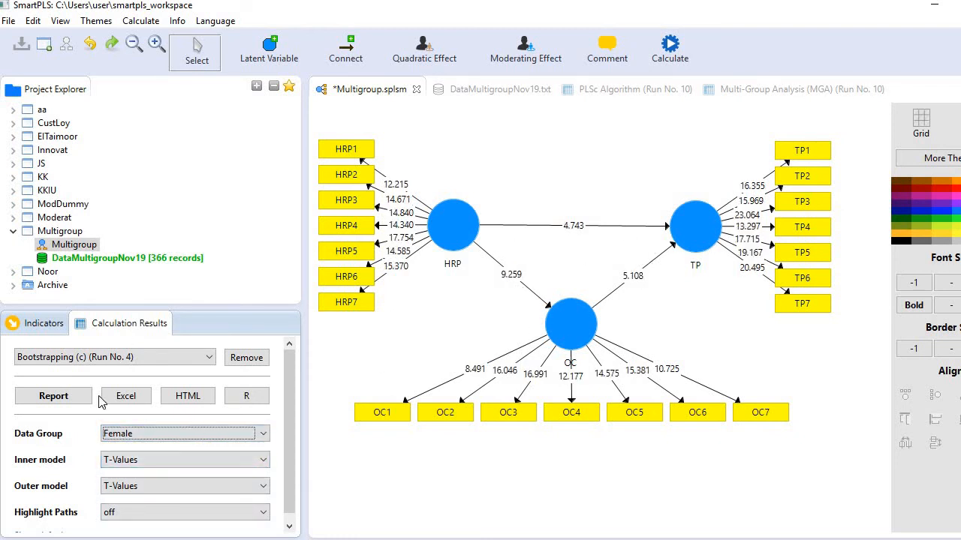
left_click(189, 435)
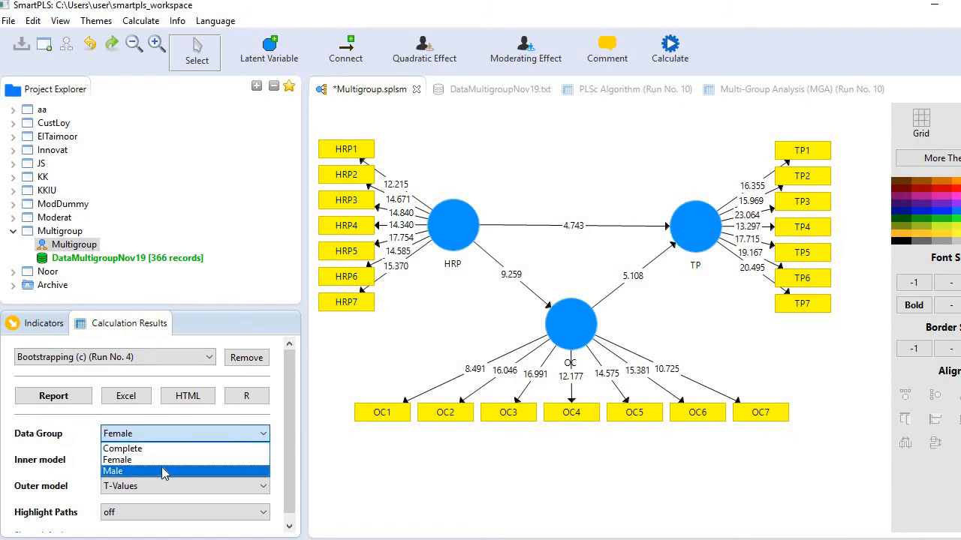
left_click(164, 471)
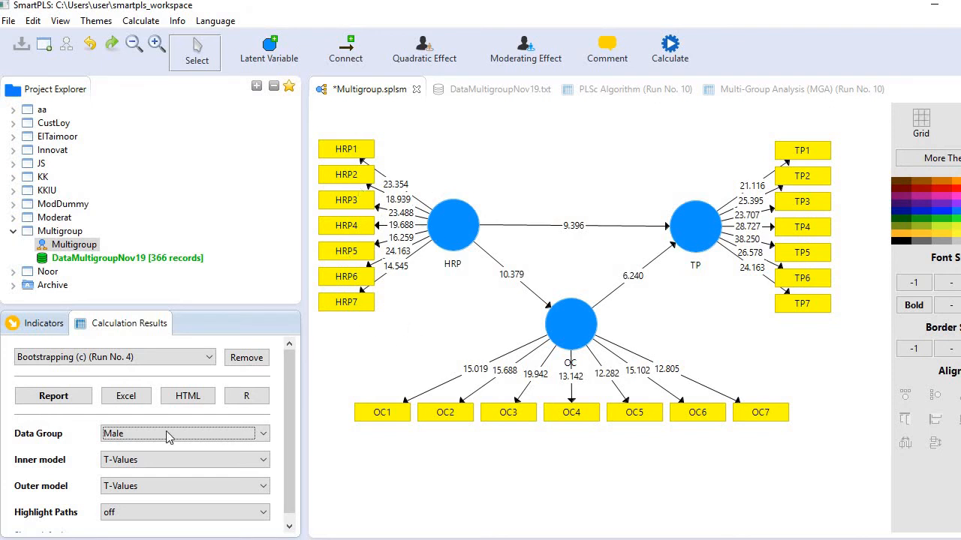
left_click(234, 440)
left_click(234, 440)
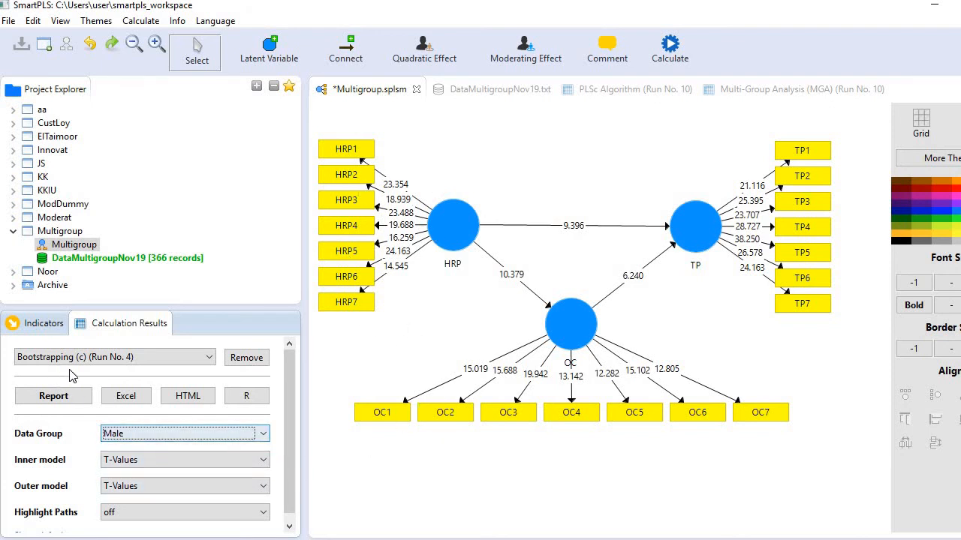
Open the bootstrapping report and compare the path coefficients across the Male, Female and Complete data groups, ending on Complete
left_click(52, 404)
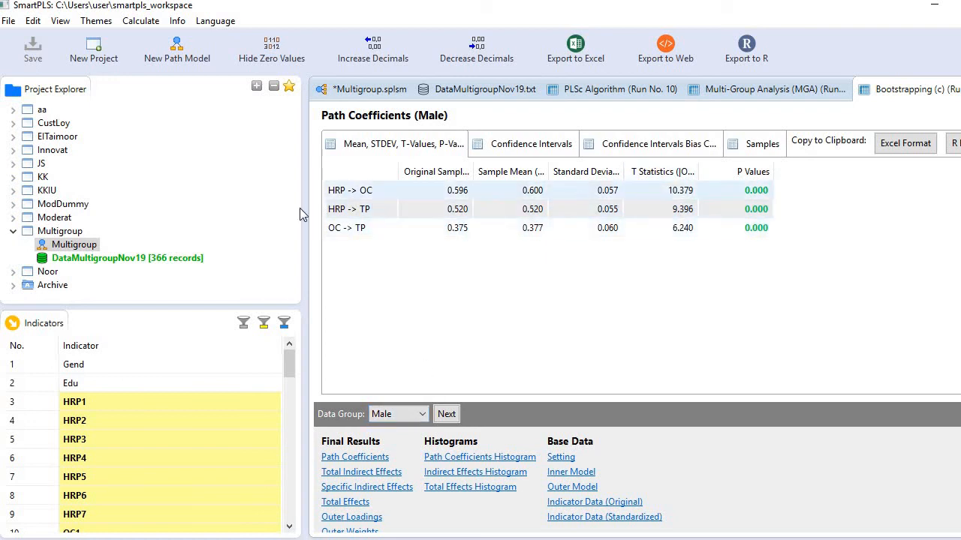
left_click(357, 203)
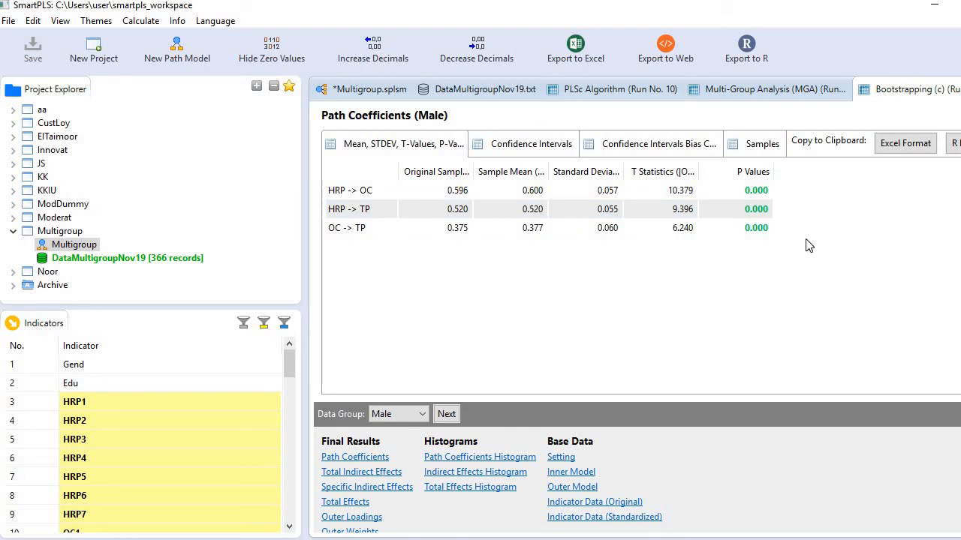
left_click(446, 414)
left_click(447, 414)
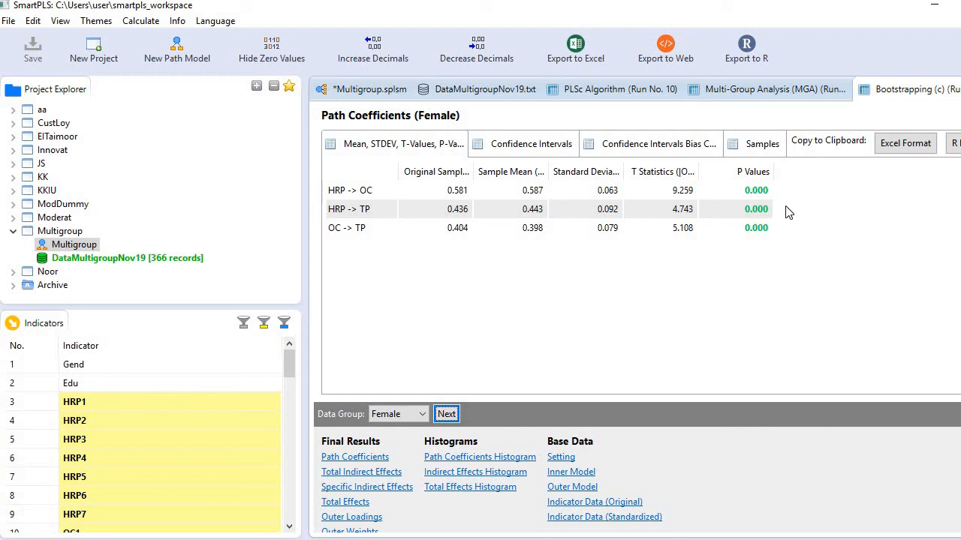
left_click(451, 419)
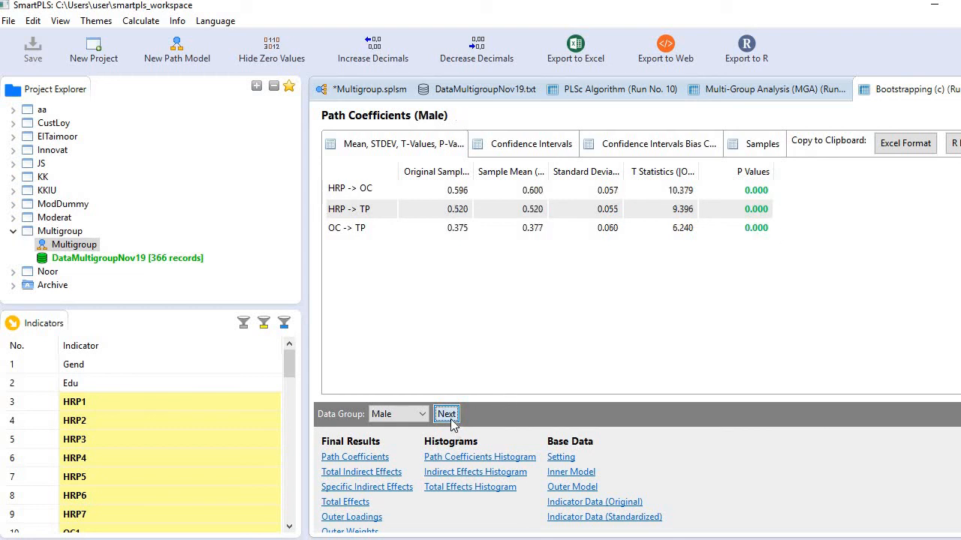
left_click(447, 415)
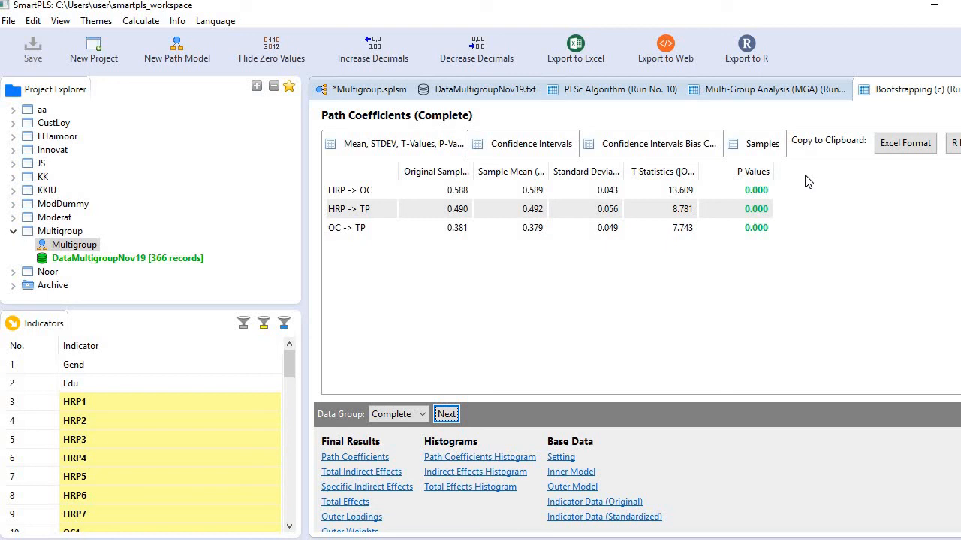
View the total indirect effects for the Complete and Female data groups
left_click(371, 473)
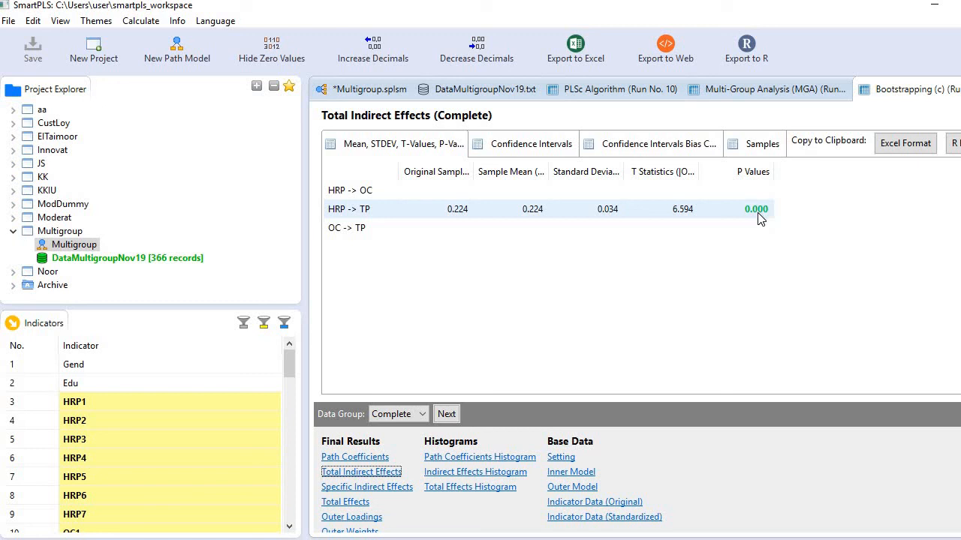
left_click(446, 414)
left_click(446, 415)
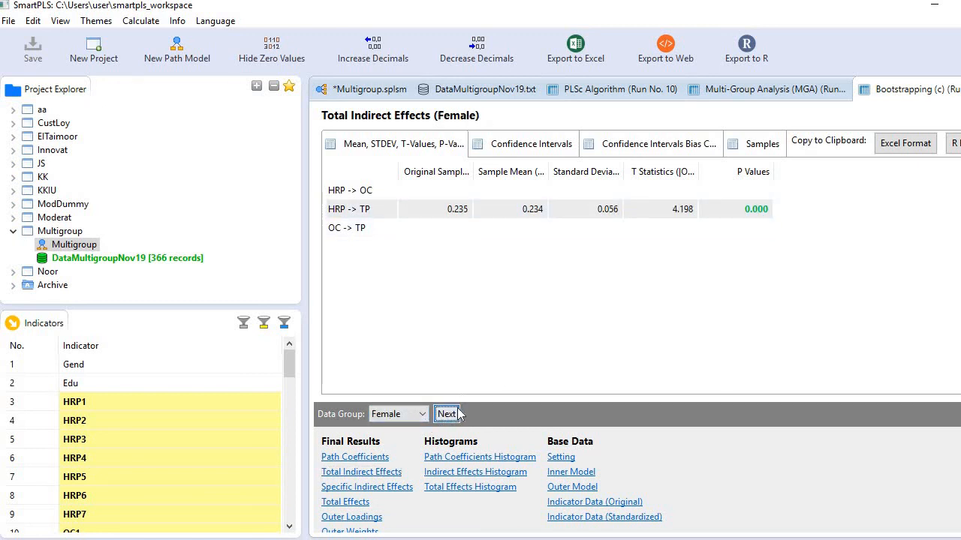